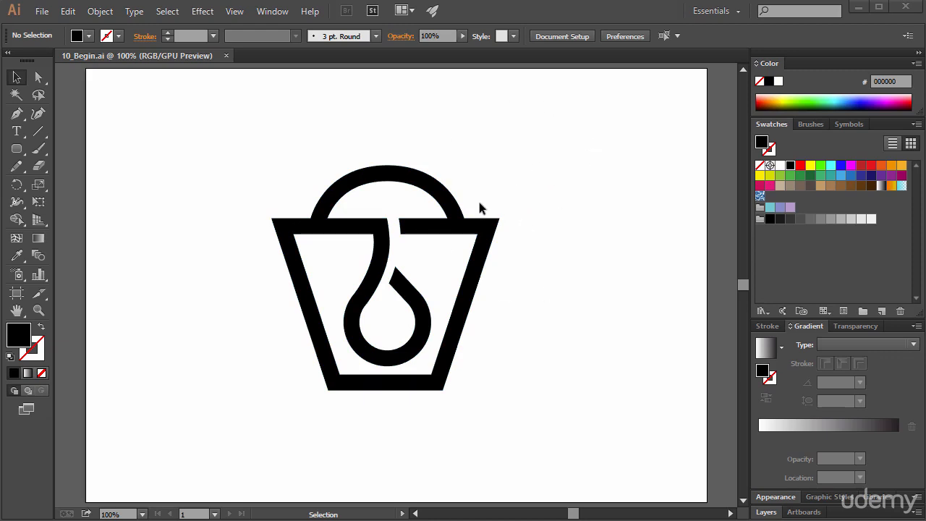
- Create a new document named app-launcher with a width and height of 1024 pt
click(41, 10)
click(43, 27)
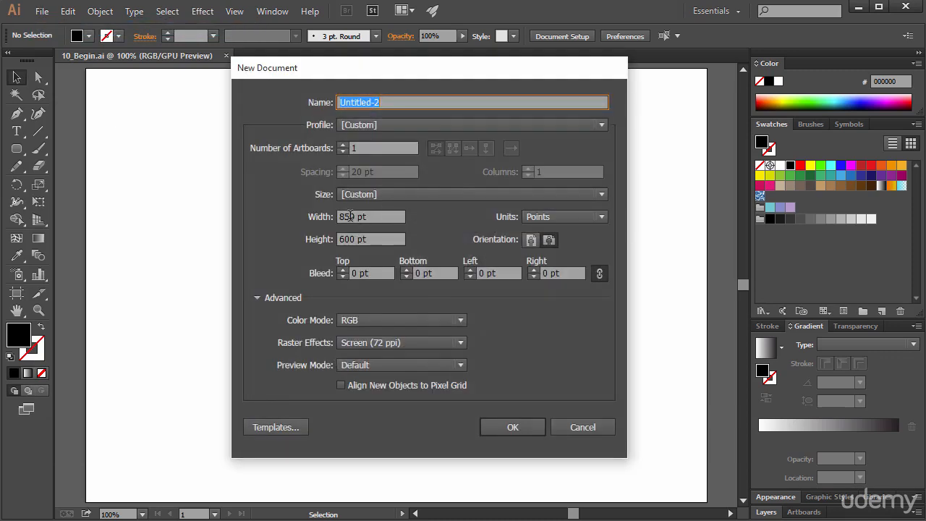
double_click(354, 216)
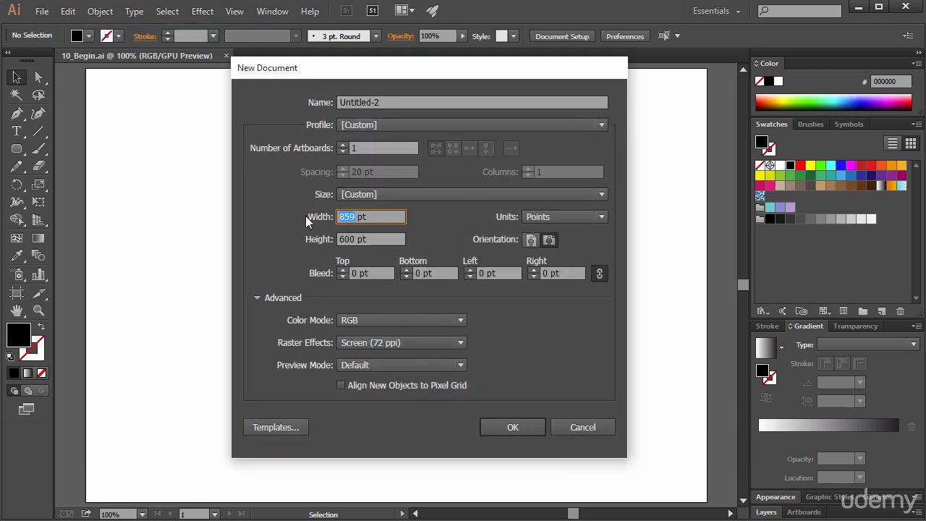
text(1024)
key(Tab)
text(1024)
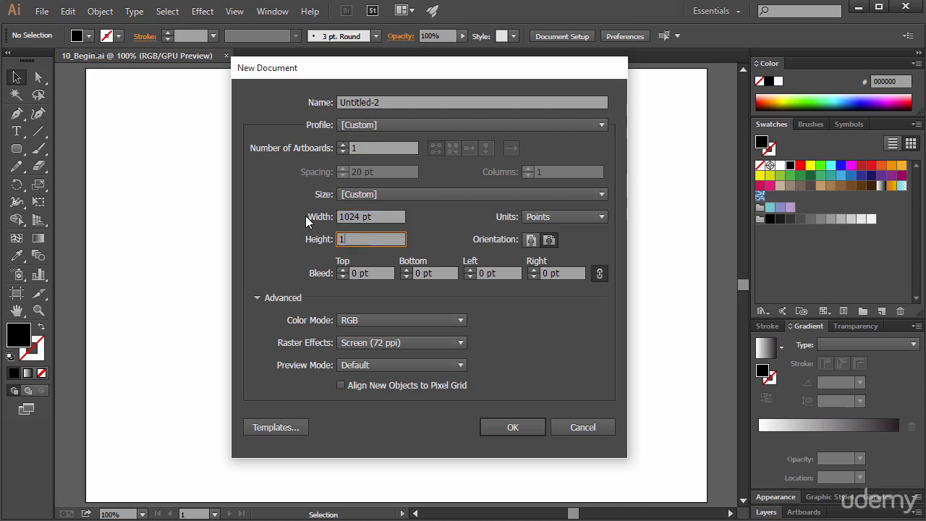
double_click(403, 101)
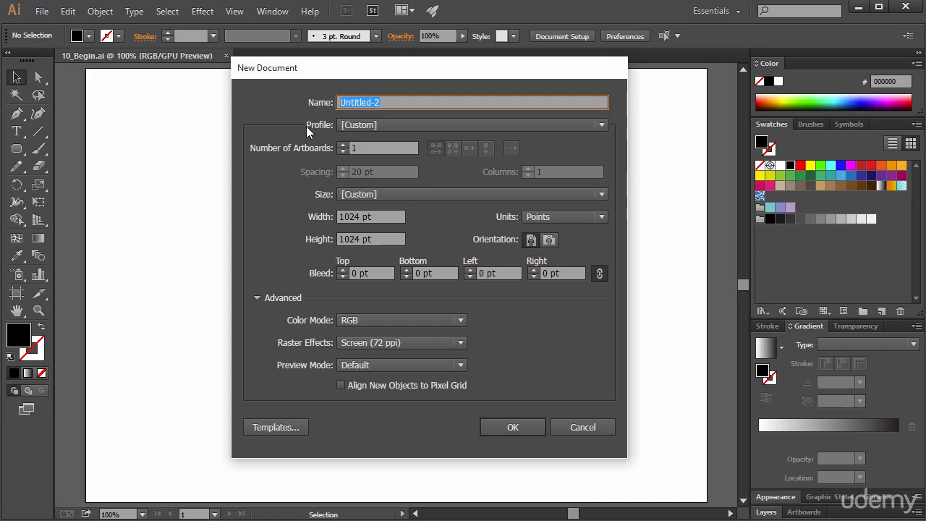
text(app-launcher)
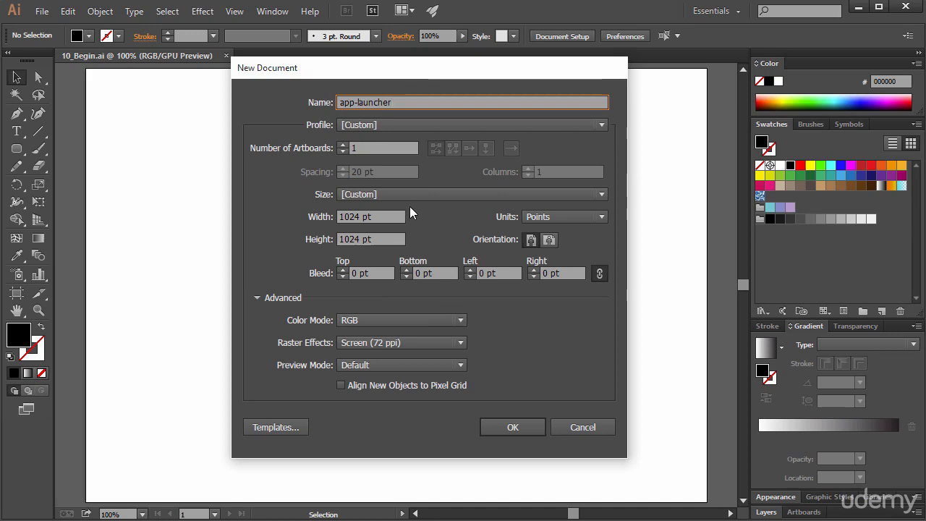
click(512, 426)
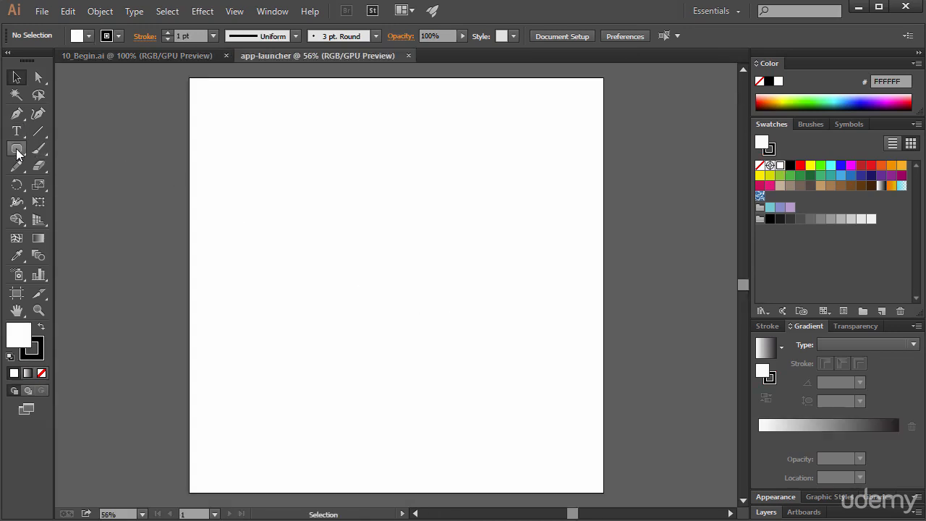
- Start a rounded rectangle on the artboard and check its width, height and corner radius settings
drag(16, 151, 67, 165)
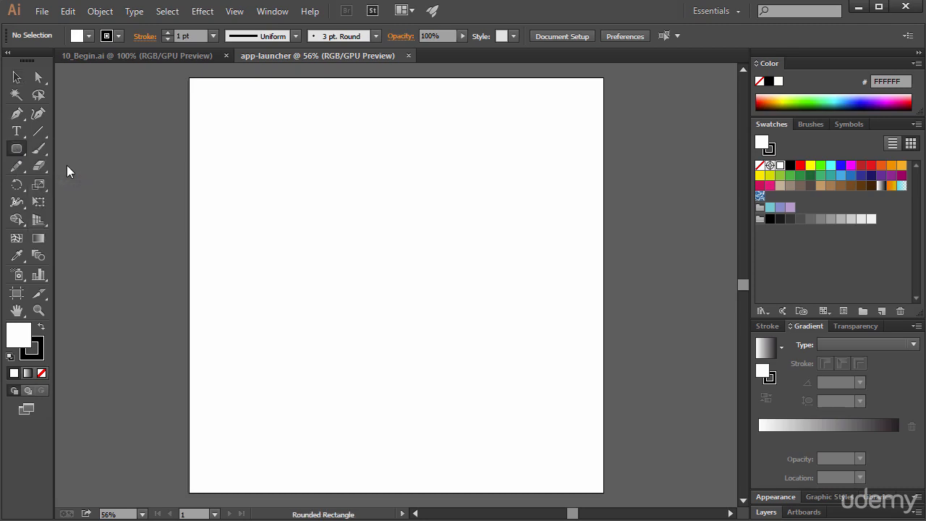
click(238, 163)
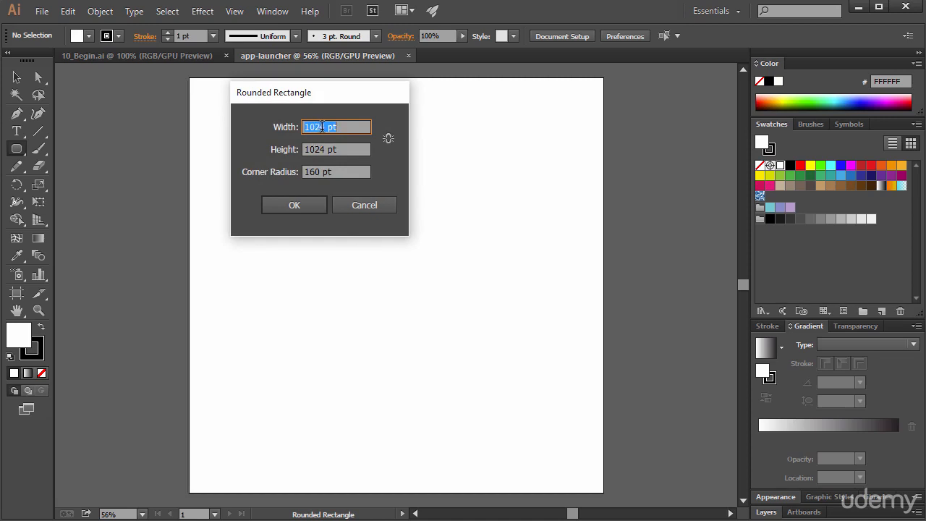
drag(327, 126, 282, 150)
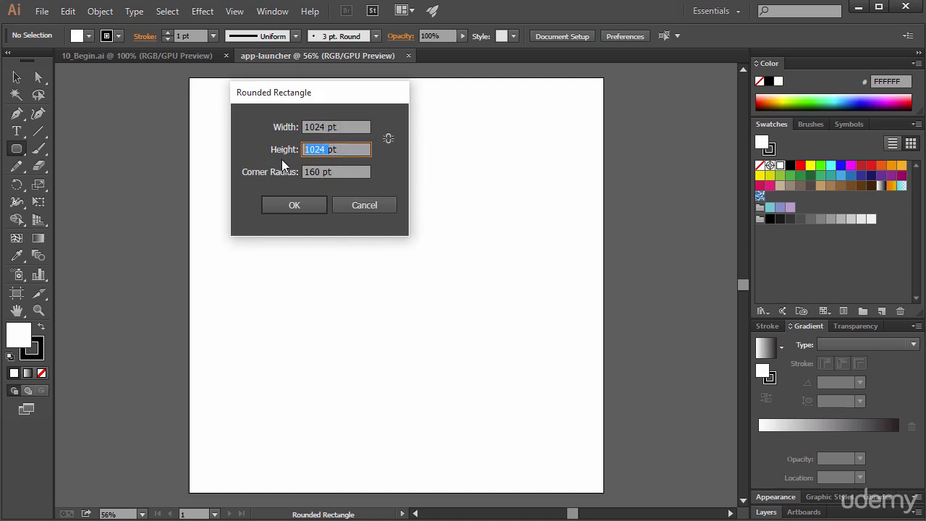
click(316, 169)
drag(324, 171, 293, 171)
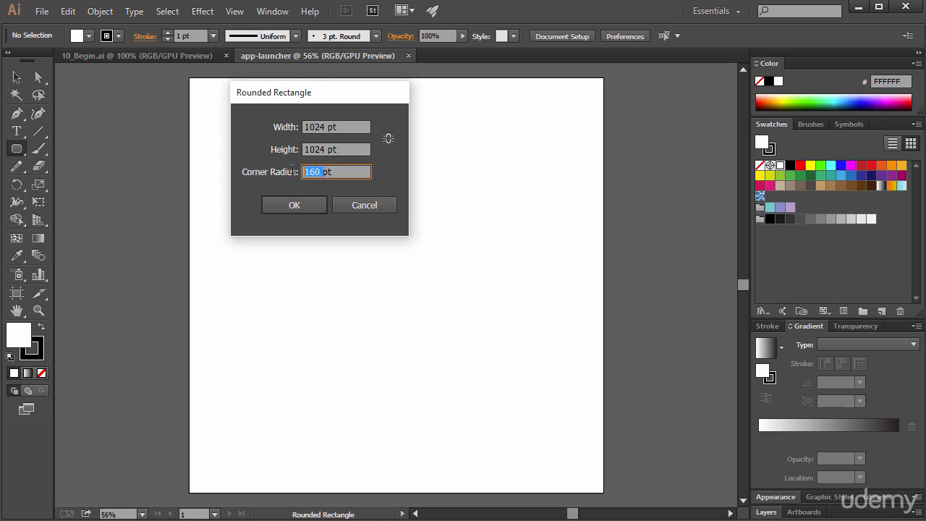
click(335, 170)
drag(324, 127, 303, 128)
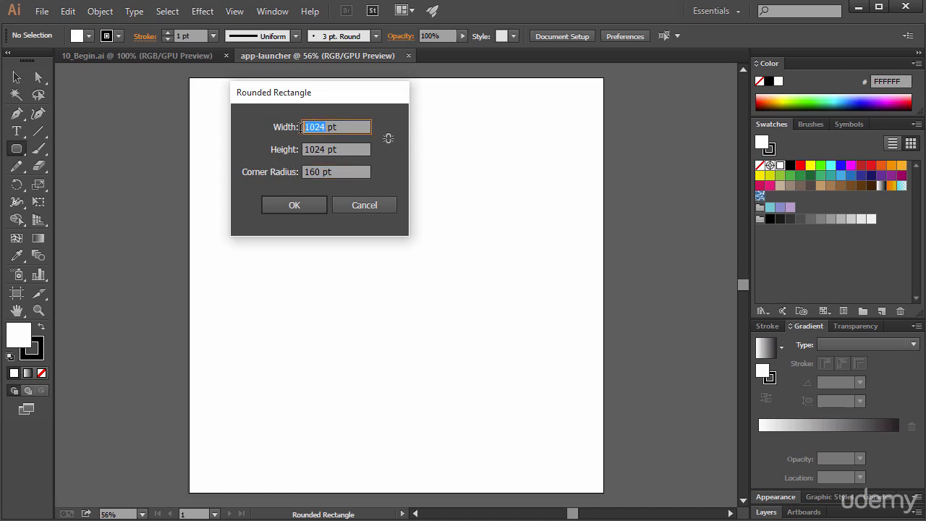
click(323, 149)
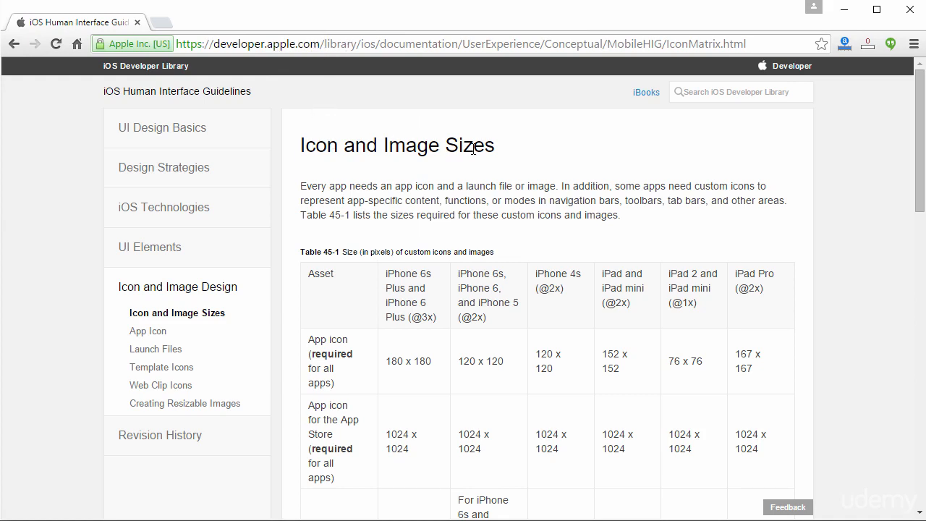
- Switch to the browser and examine Apple's Icon and Image Sizes table for the App Store icon dimensions
scroll(688, 220, down, 1)
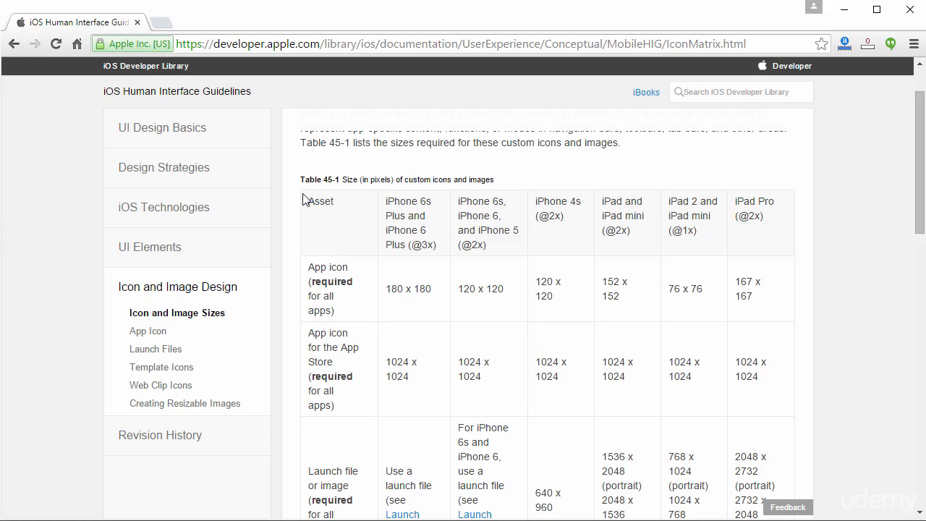
drag(307, 201, 713, 218)
click(345, 240)
drag(322, 382, 325, 395)
click(331, 396)
drag(389, 361, 418, 361)
click(414, 364)
click(843, 10)
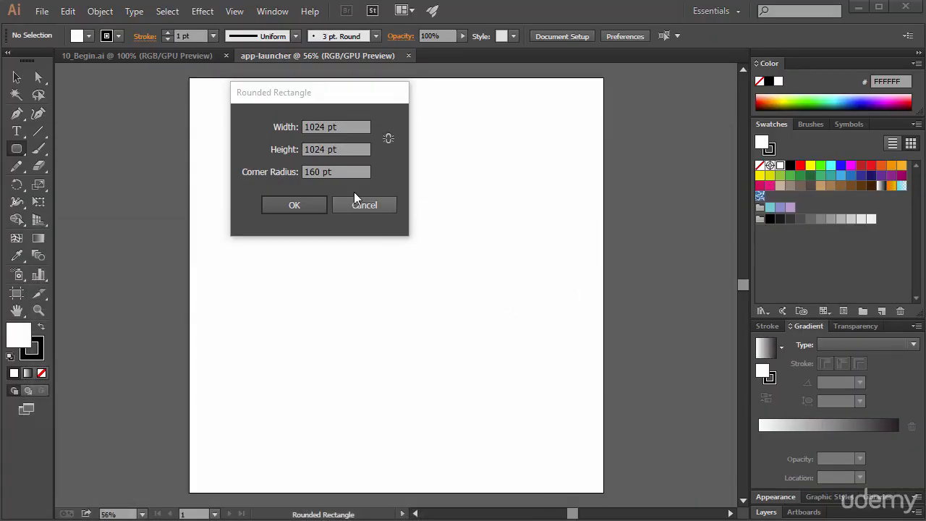
- Create the rounded rectangle at 1024 × 1024 pt with a 160 pt corner radius
double_click(325, 127)
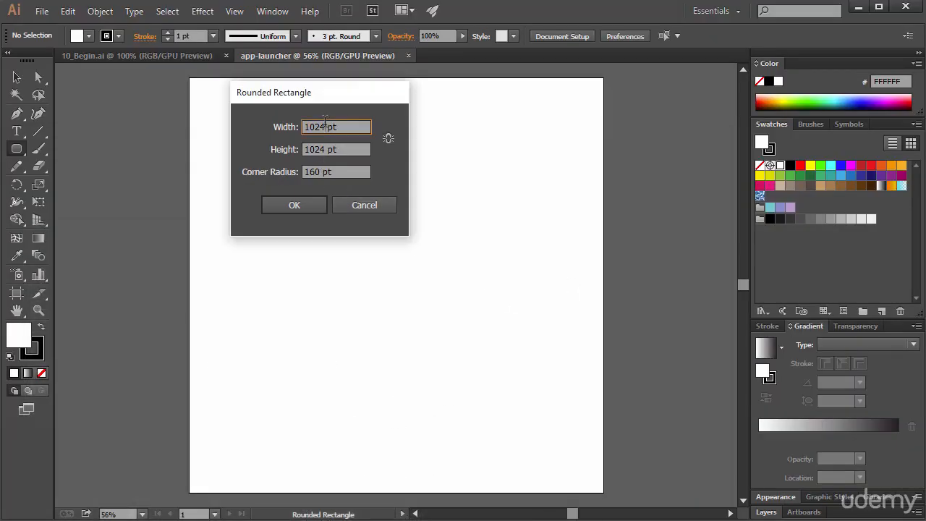
double_click(327, 149)
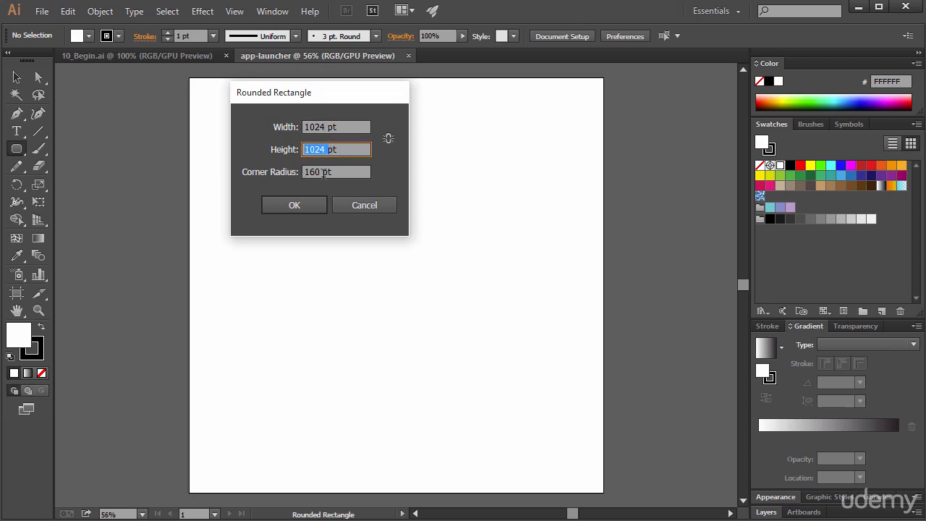
double_click(326, 171)
double_click(324, 126)
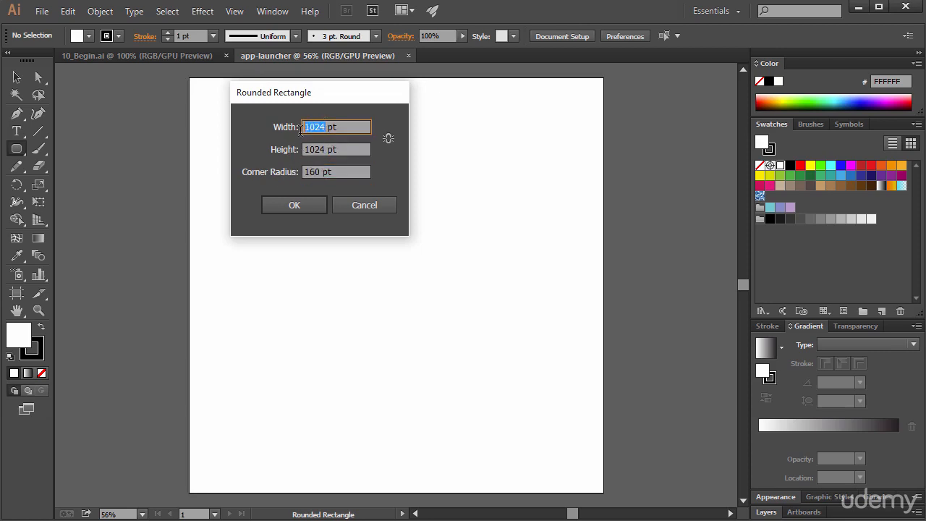
click(325, 149)
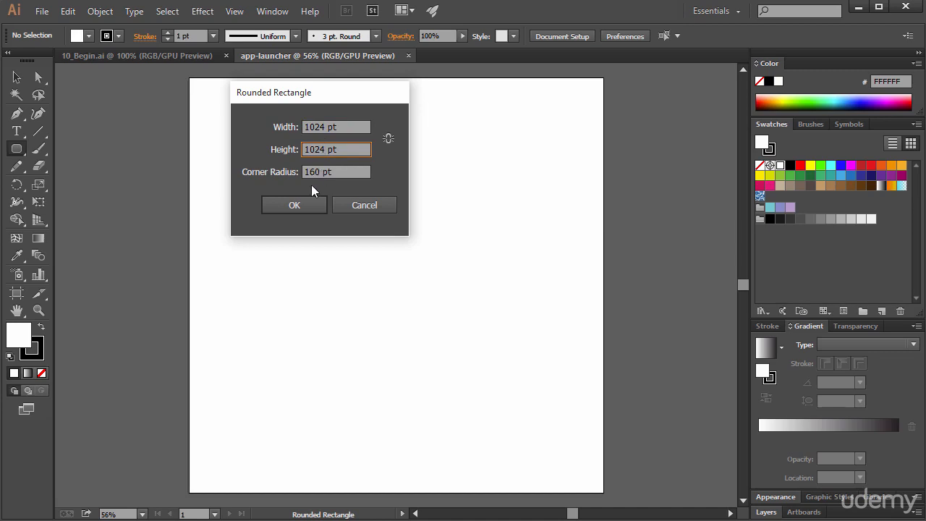
click(310, 205)
- Move the rounded rectangle so it exactly covers the artboard and set its stroke to None
click(17, 77)
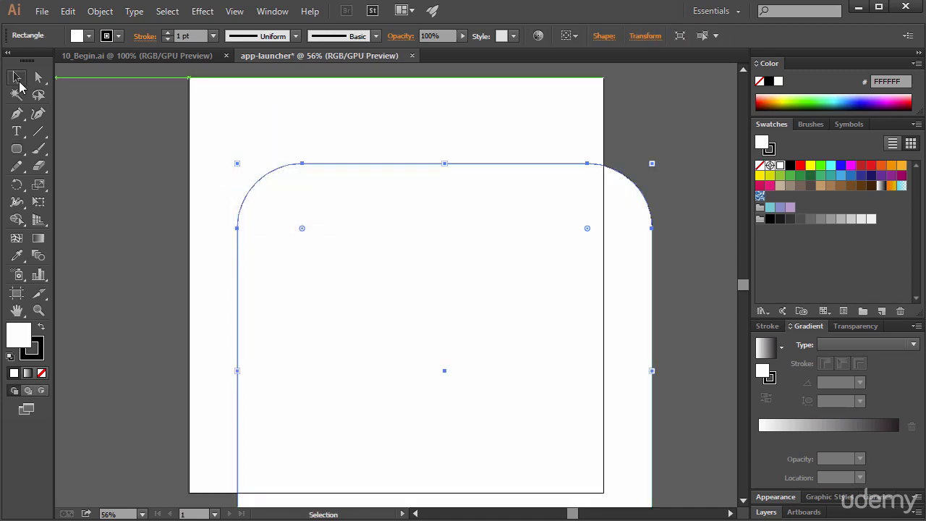
drag(350, 258, 307, 176)
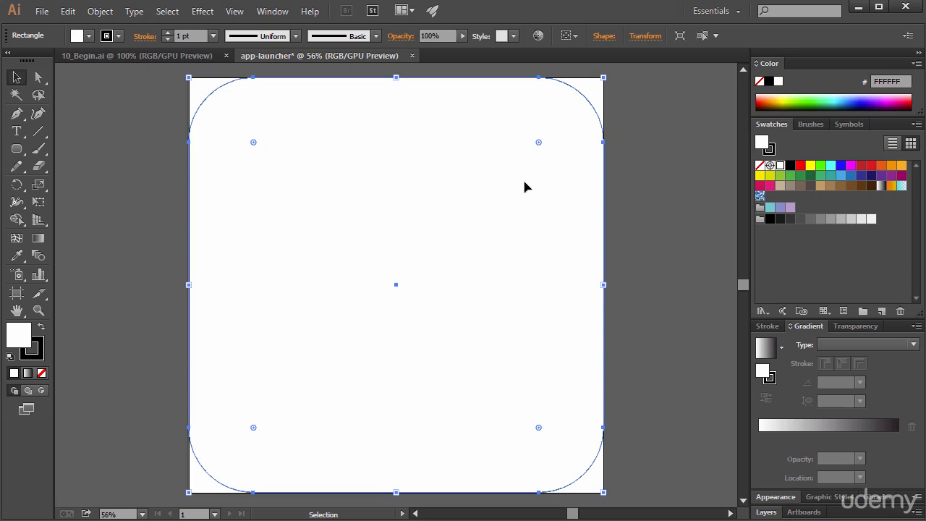
click(769, 153)
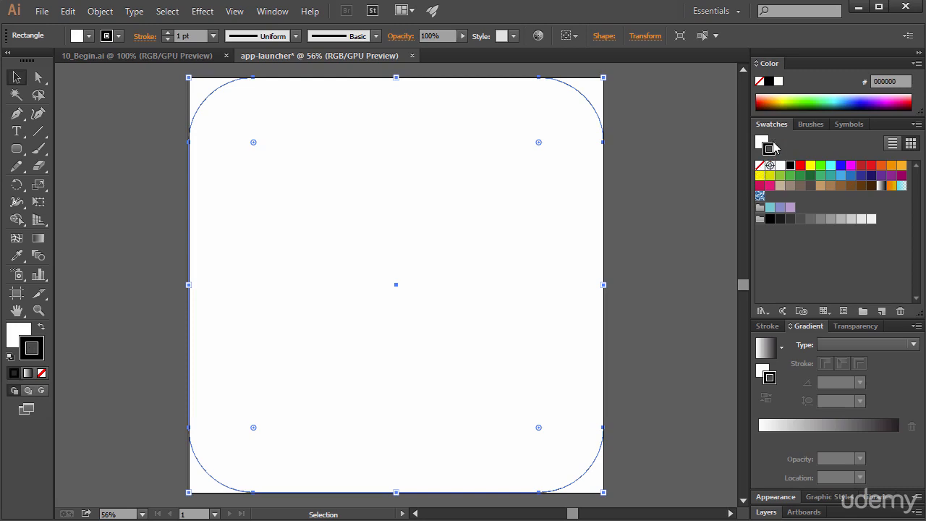
click(759, 165)
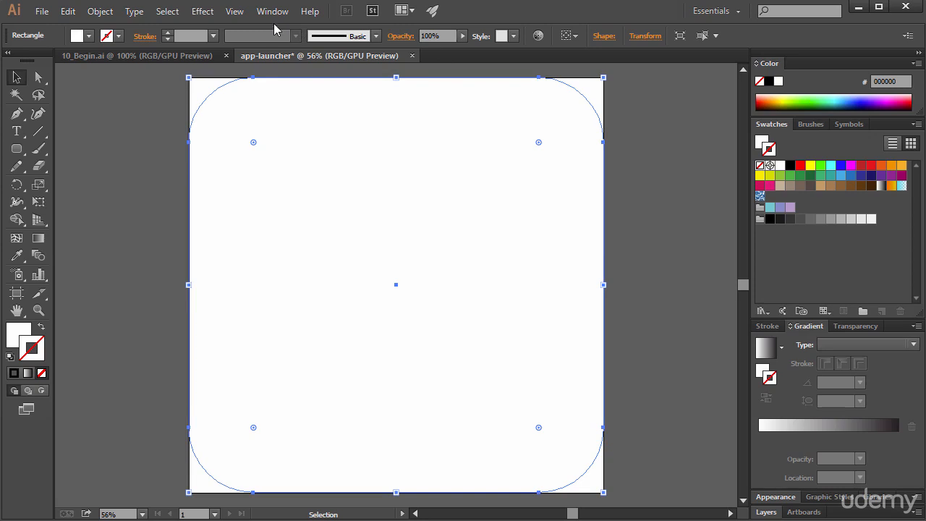
click(830, 345)
click(844, 376)
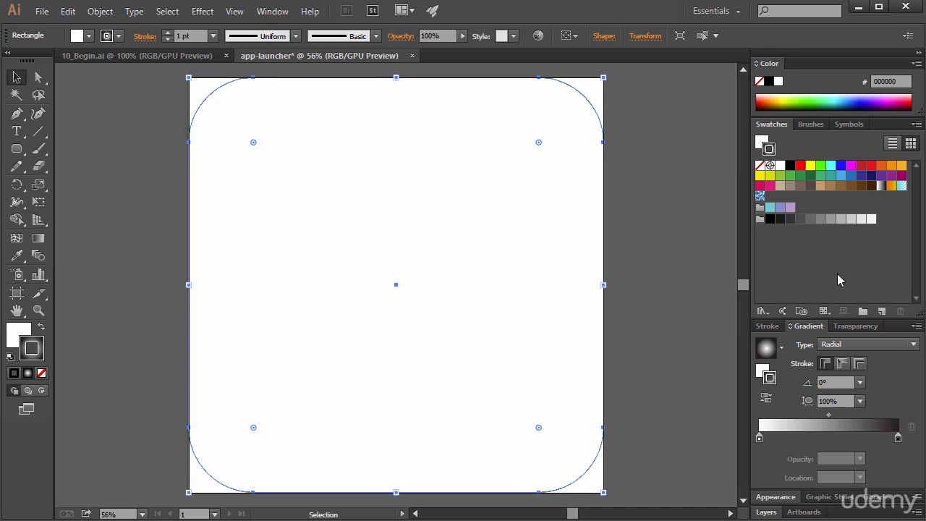
click(759, 165)
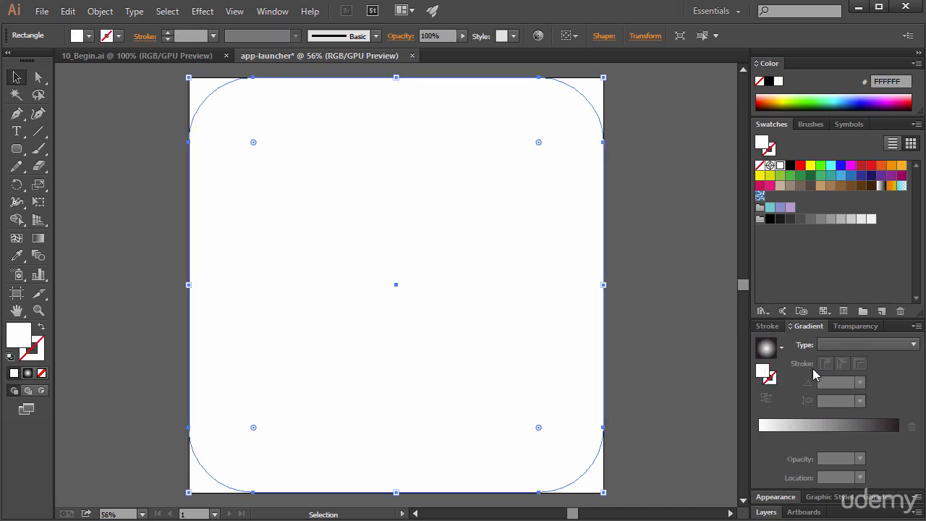
- Apply a radial gradient to the rounded rectangle's fill and select the gradient's inner colour stop
click(832, 345)
click(840, 376)
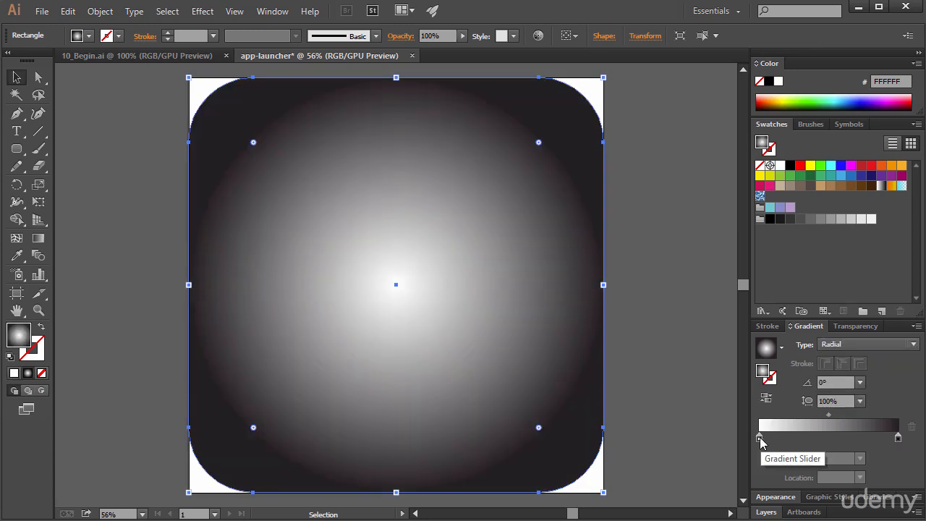
click(760, 439)
drag(760, 438, 732, 438)
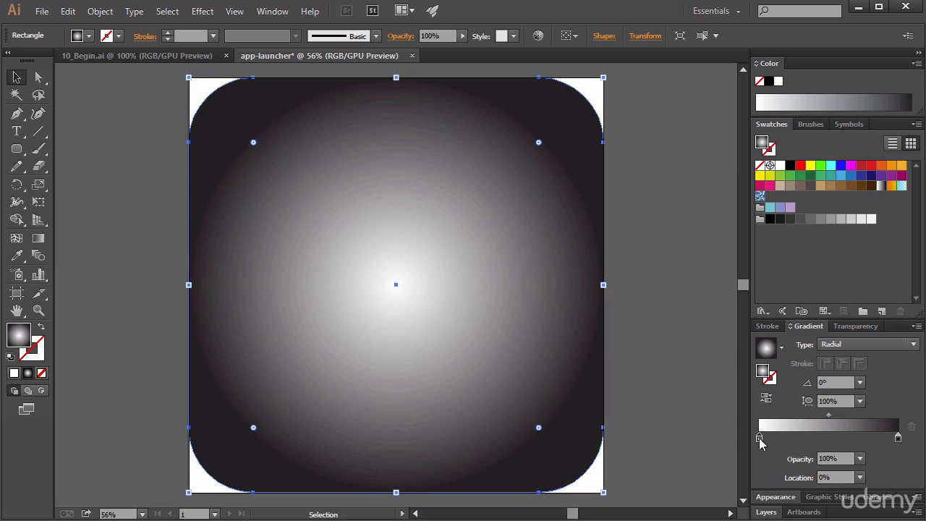
- Try a cyan swatch on the gradient's inner stop with its green value adjusted to 251
double_click(759, 439)
click(710, 323)
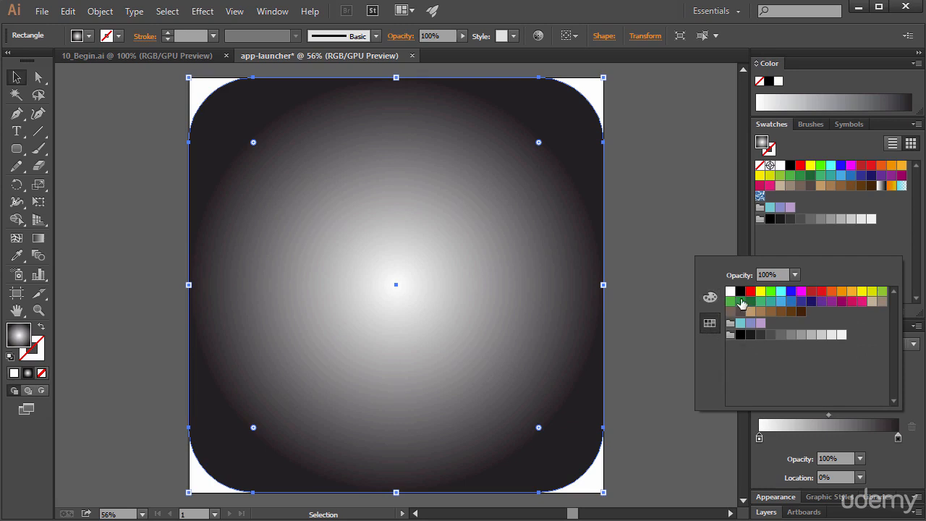
click(782, 291)
click(720, 299)
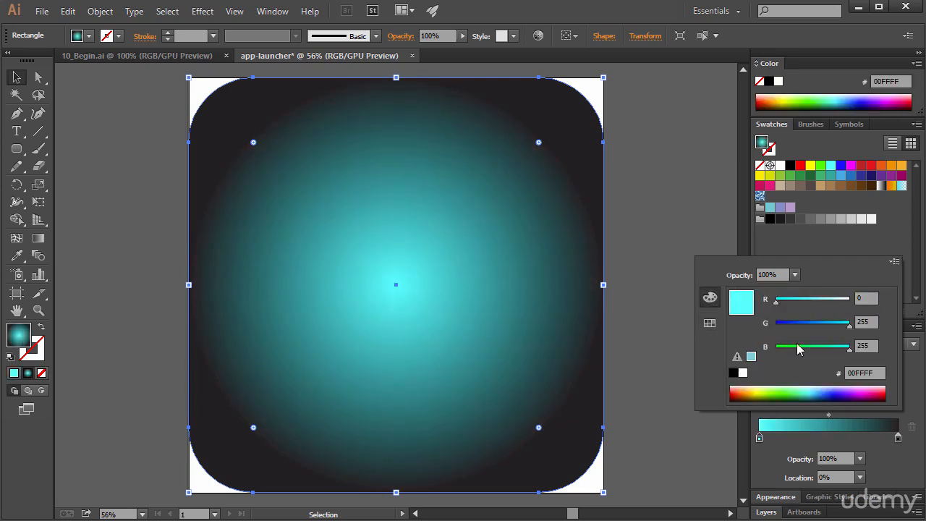
drag(815, 323, 848, 325)
click(365, 520)
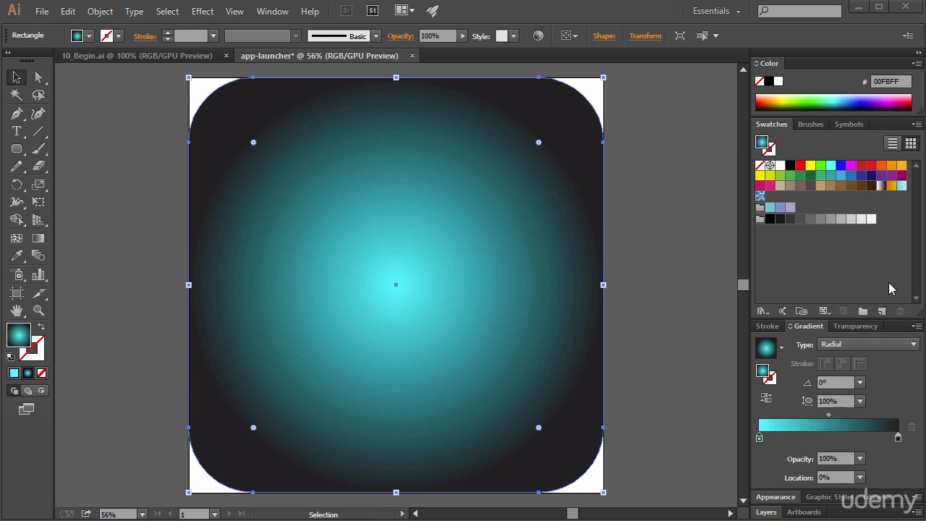
- Set the radial gradient's inner stop colour to hex 93278F
click(761, 442)
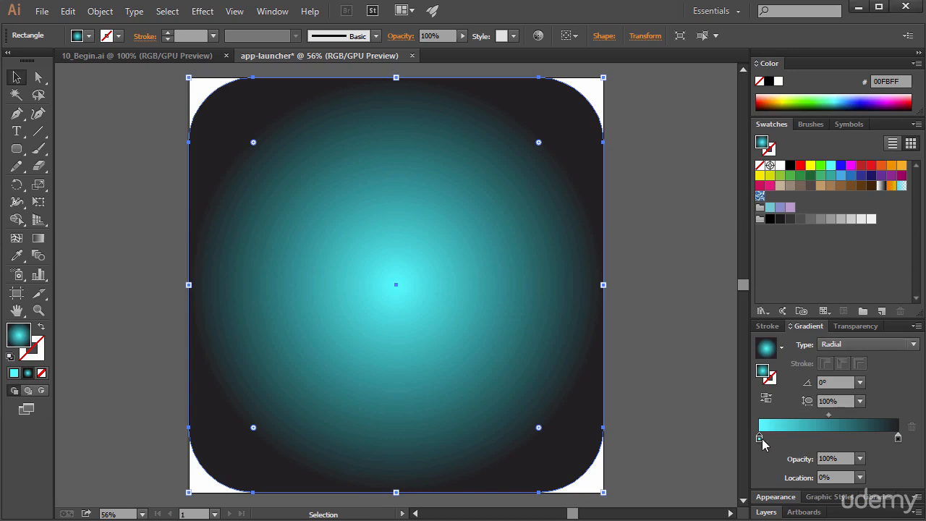
double_click(761, 438)
drag(872, 373, 841, 375)
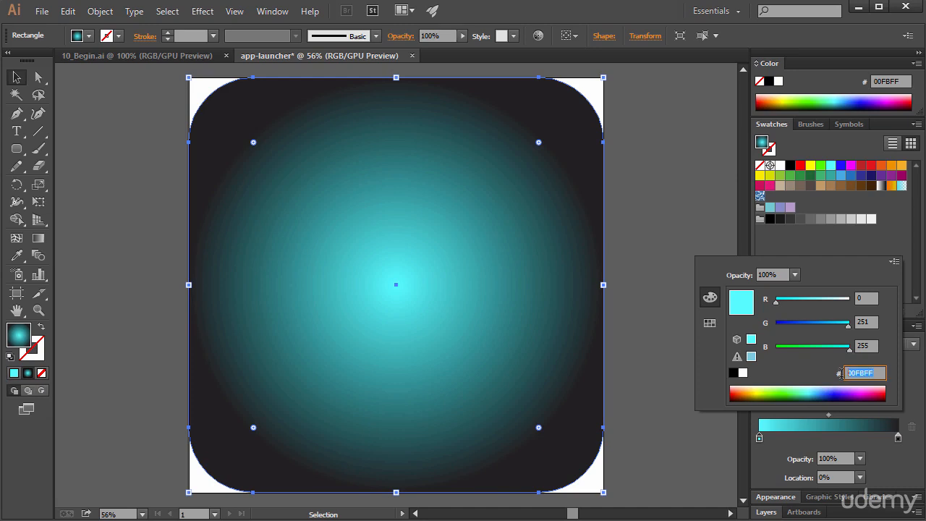
text(93278F)
key(Return)
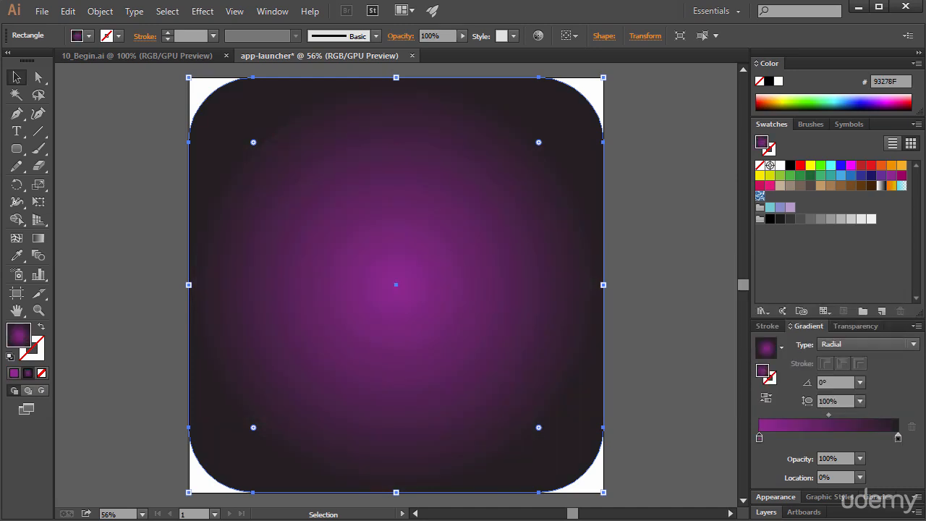
- Check the colour values of the gradient's inner purple stop
double_click(899, 437)
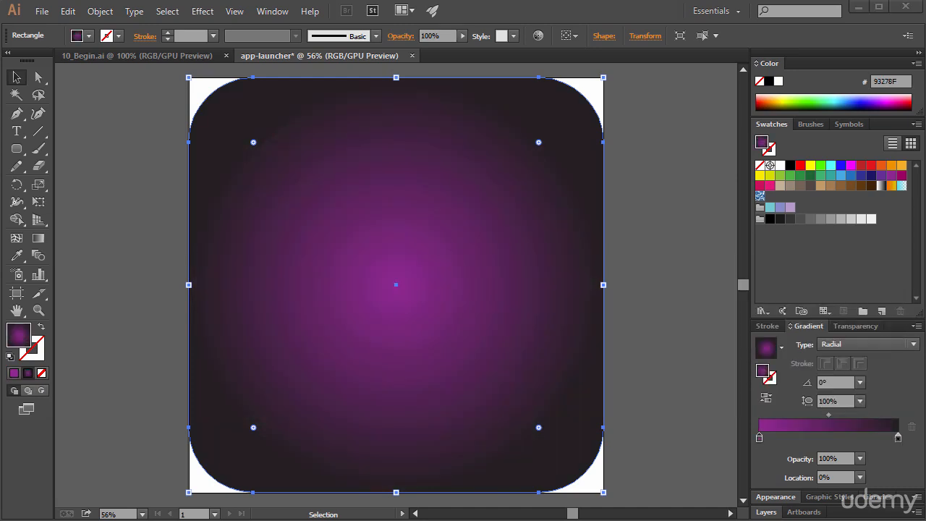
click(760, 441)
double_click(760, 439)
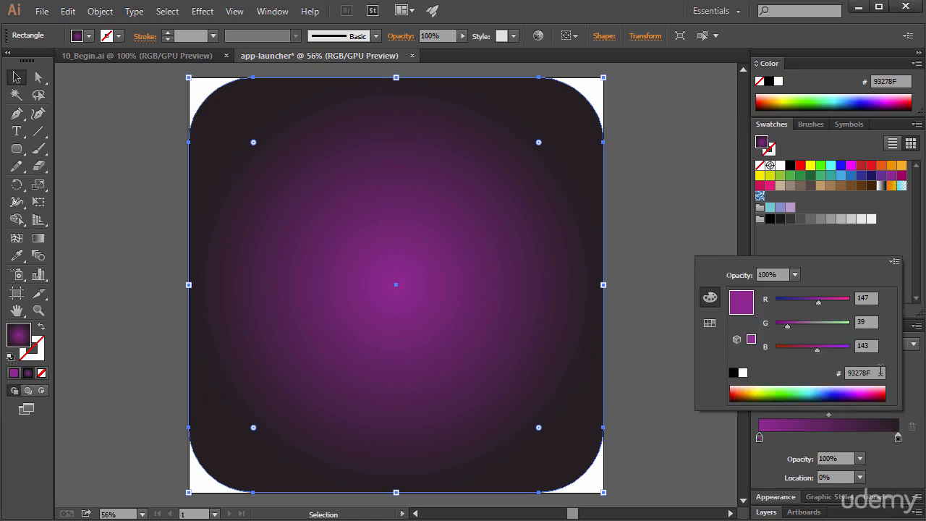
click(911, 391)
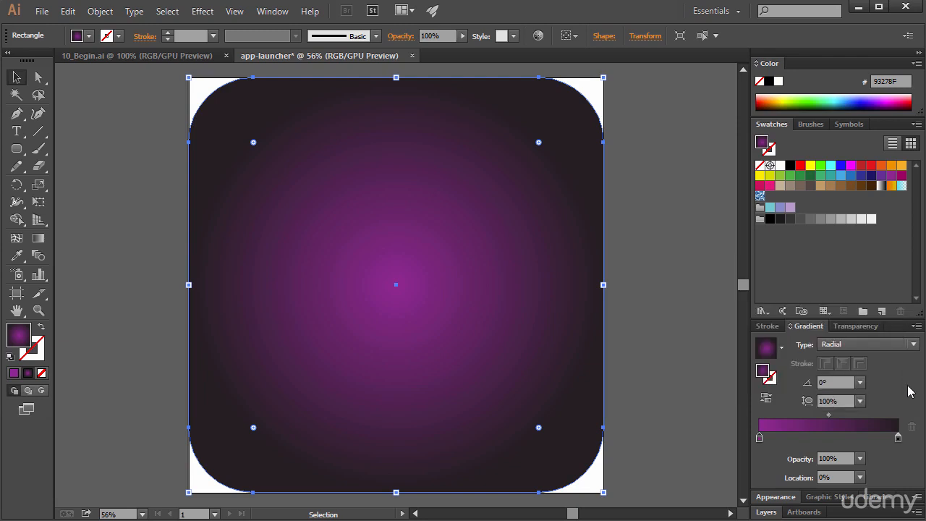
- Set the radial gradient's outer stop colour to hex 1B1464
click(898, 437)
double_click(898, 439)
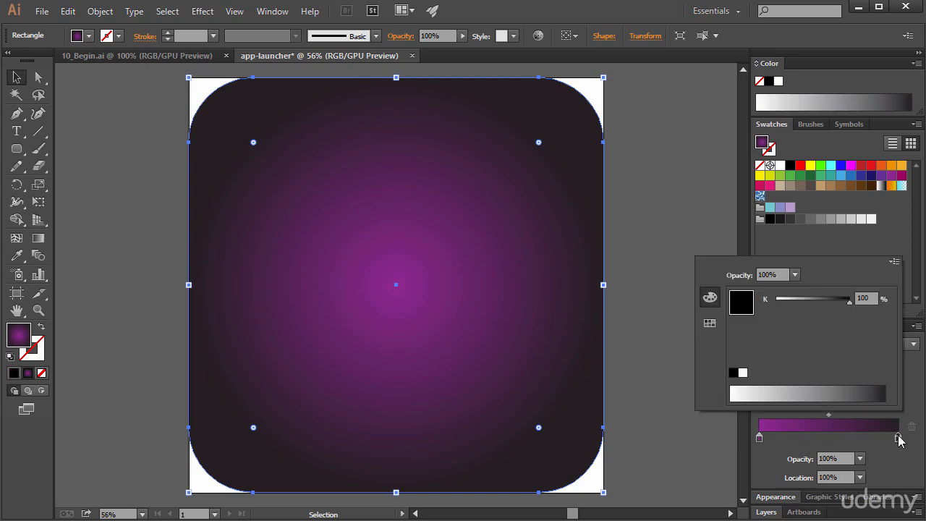
click(709, 323)
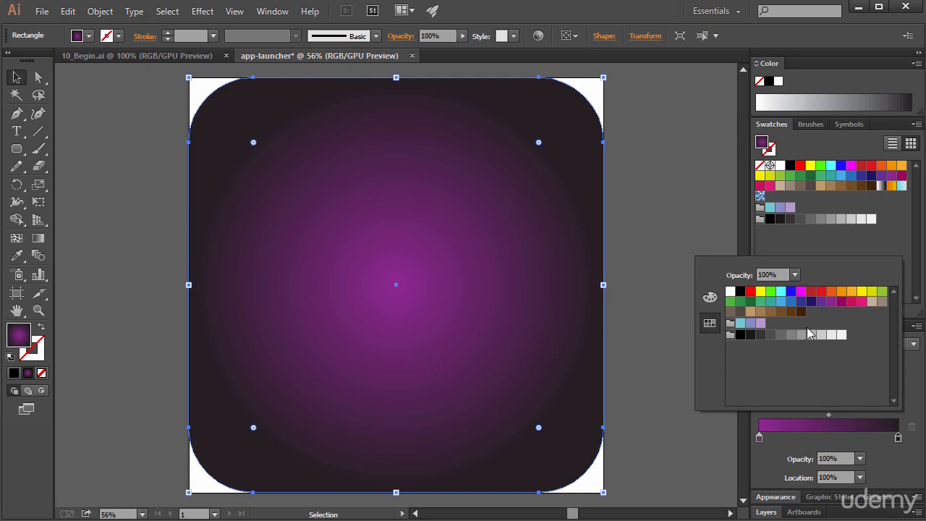
click(780, 293)
click(709, 297)
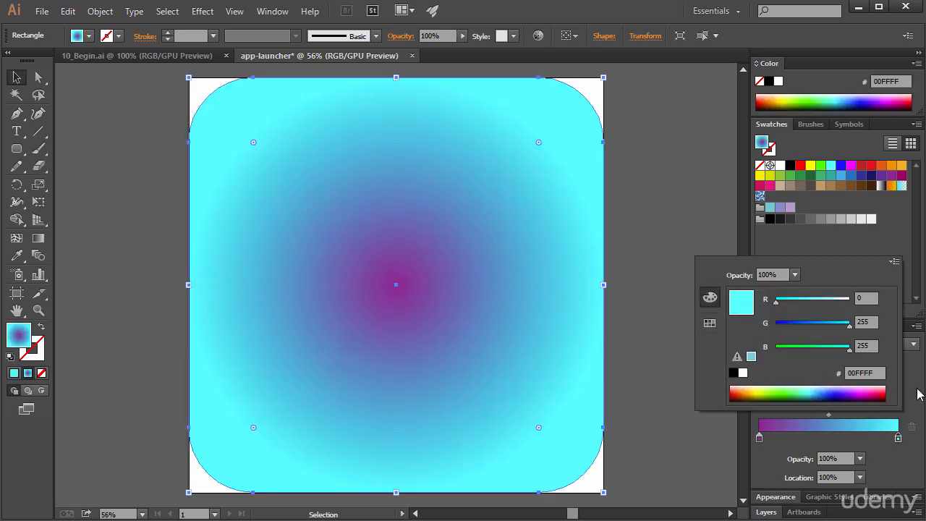
double_click(861, 373)
text(1B1464)
key(Return)
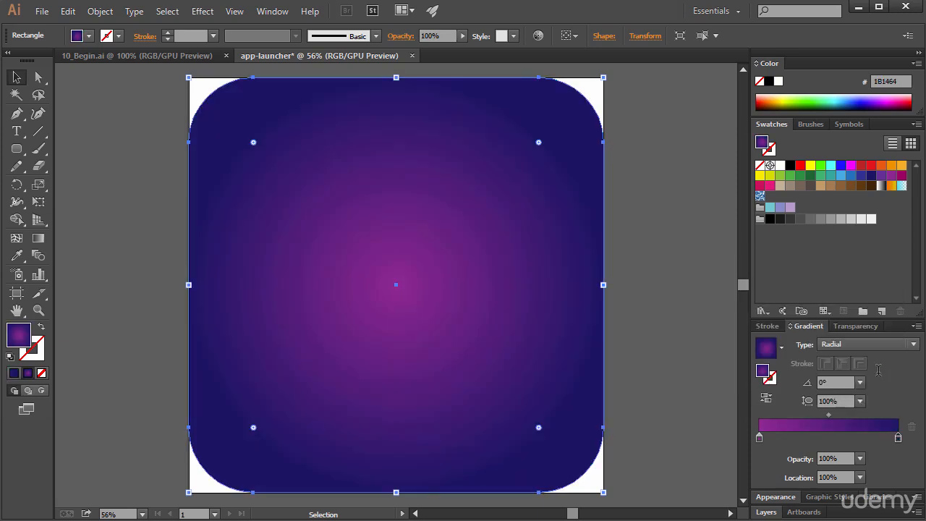
- Extend the radial gradient's radius well beyond the rounded rectangle's edges with the Gradient tool, and deselect the shape
click(20, 77)
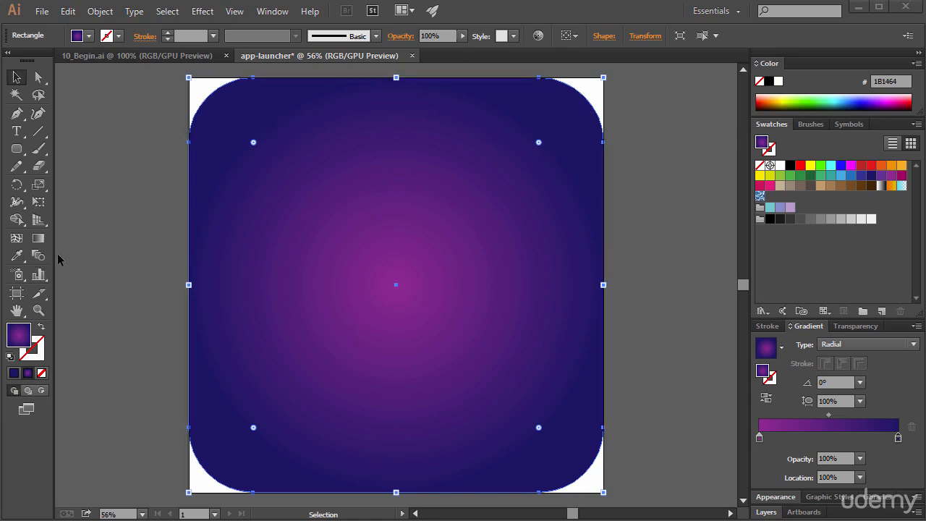
click(39, 241)
mouse_move(585, 293)
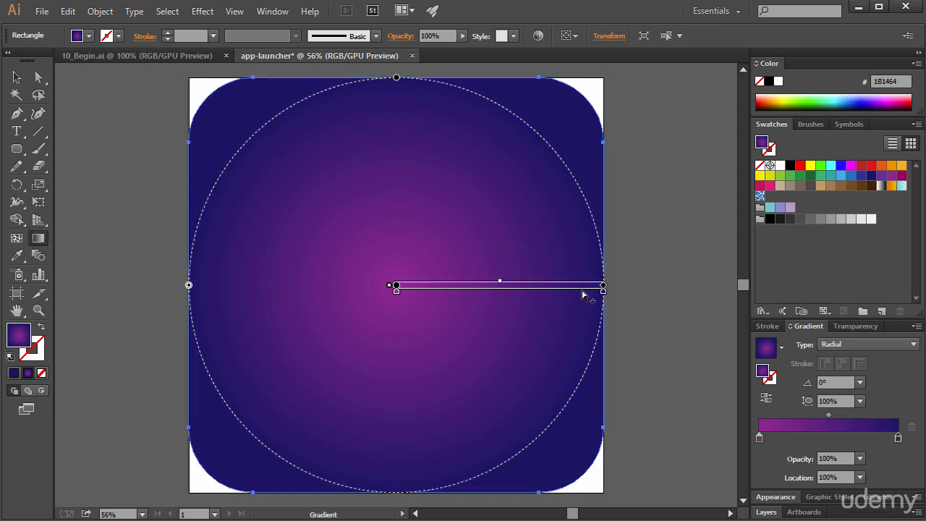
drag(636, 288, 726, 285)
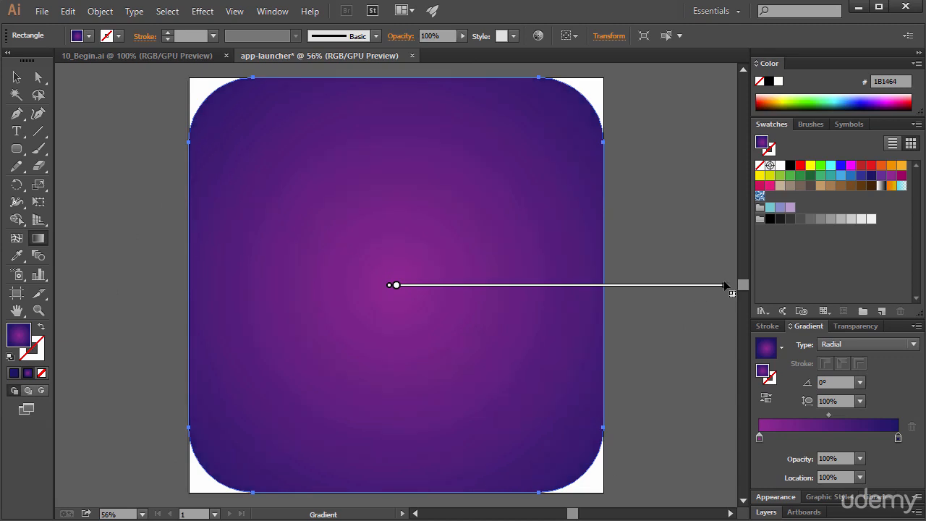
drag(726, 286, 738, 285)
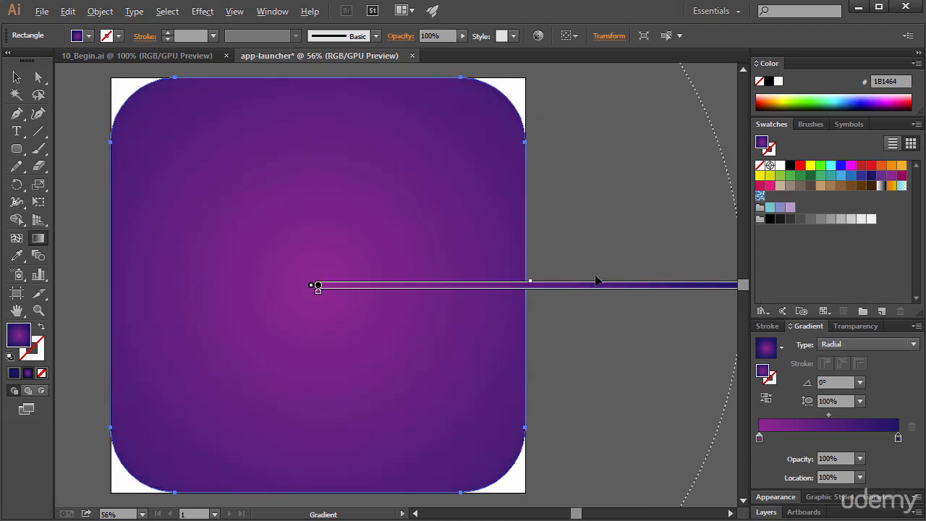
scroll(596, 280, down, 2)
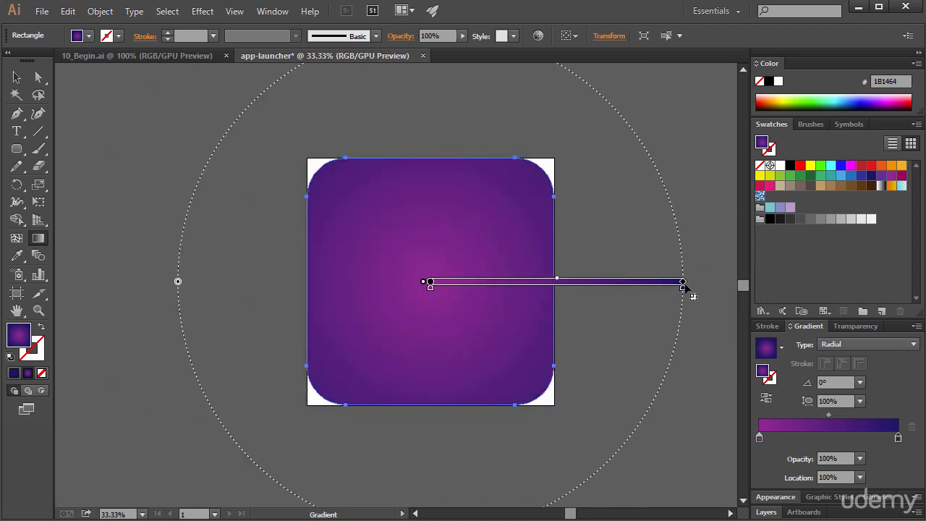
drag(684, 287, 674, 288)
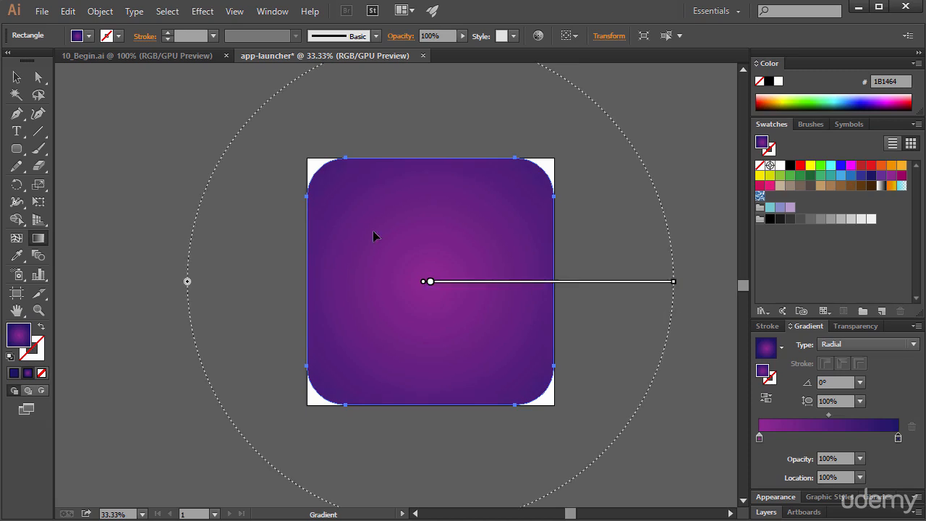
key(v)
click(215, 191)
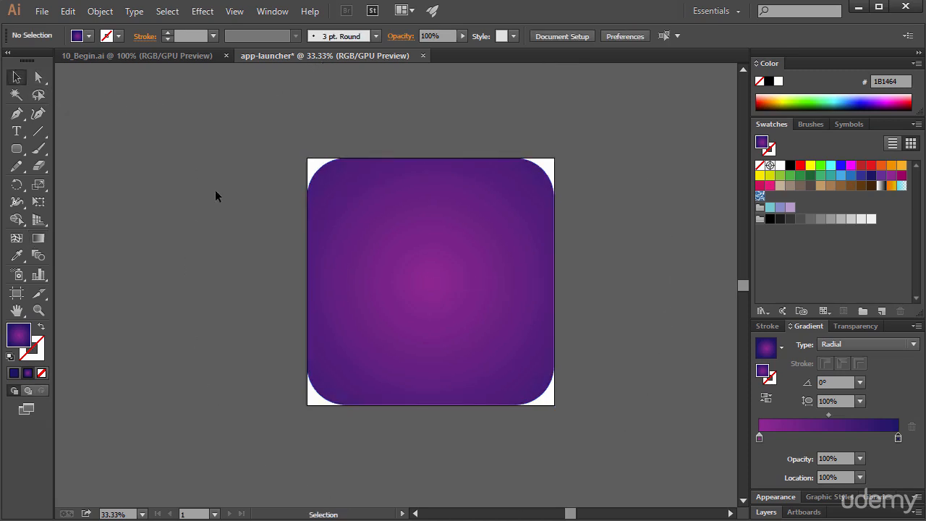
- Copy the black bucket logo from 10_Begin.ai and paste it into the app-launcher document
click(138, 57)
click(414, 230)
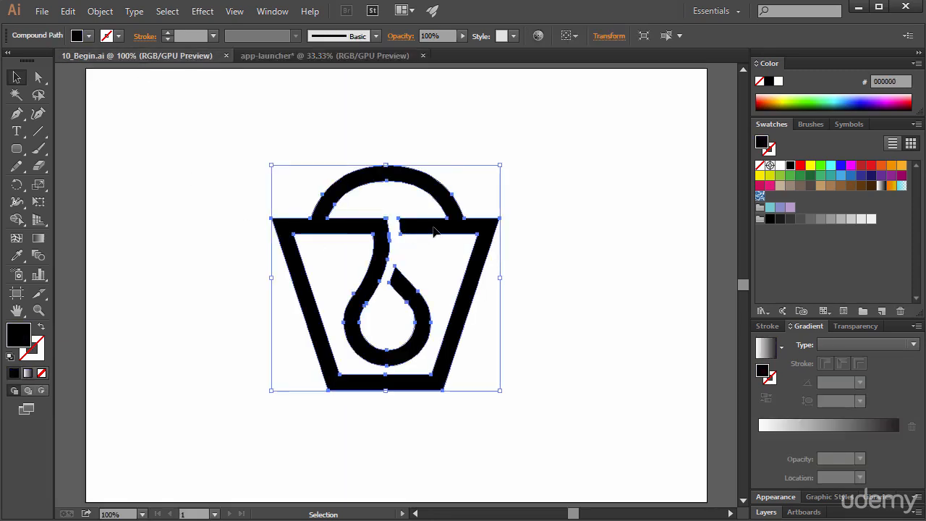
click(288, 58)
key(ctrl+v)
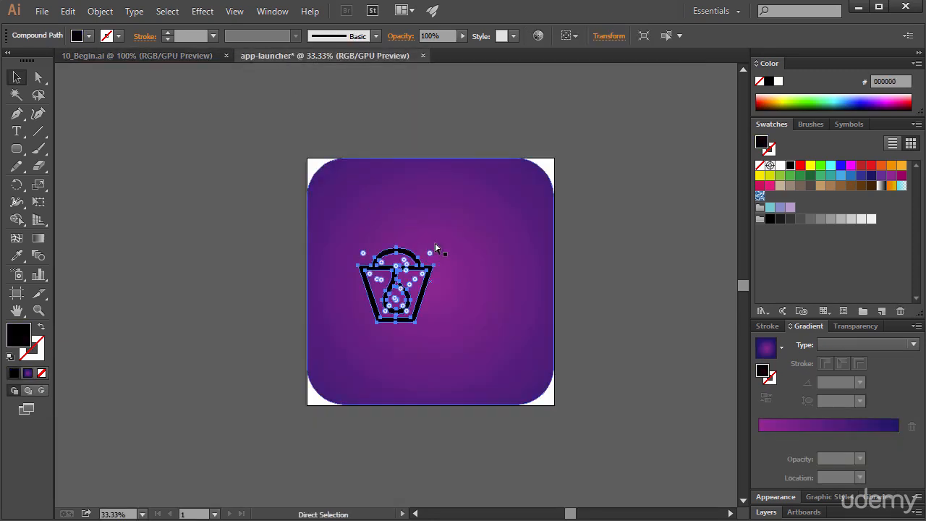
- Move the pasted logo about 158 pt right to the icon's centre and enlarge it proportionally to fill most of the background
drag(424, 269, 460, 270)
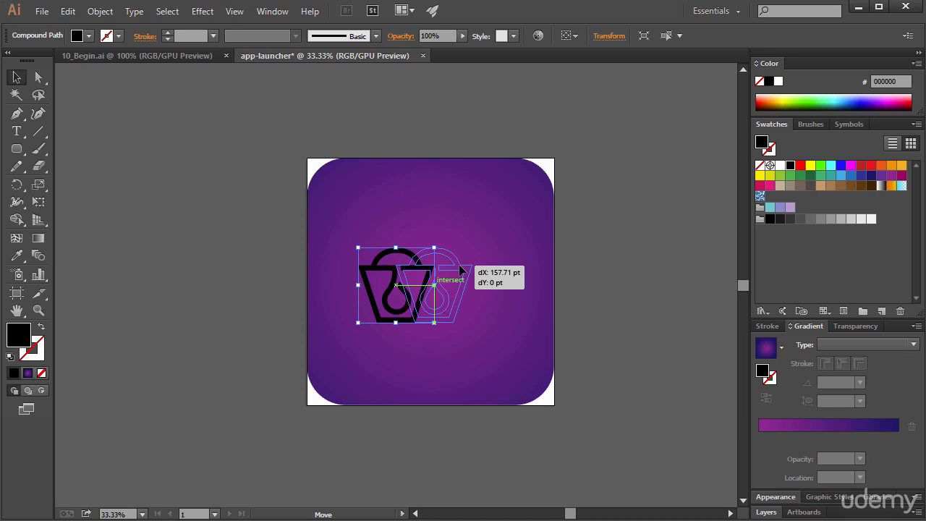
drag(460, 270, 461, 269)
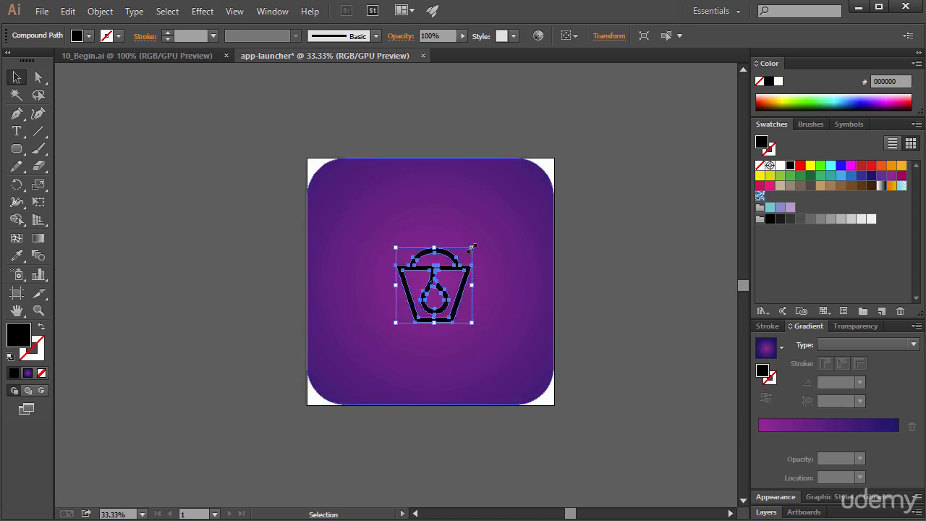
drag(472, 248, 522, 202)
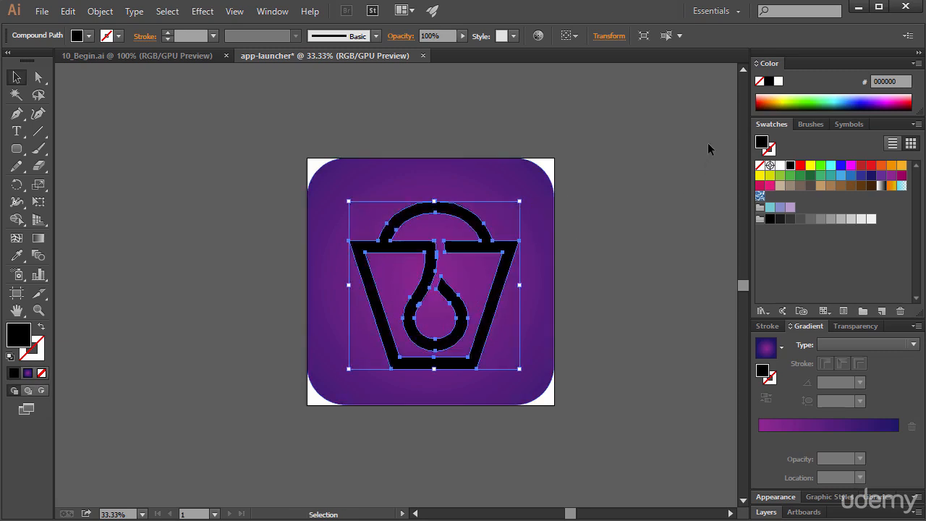
- Fill the bucket logo with white and scale it down slightly around its centre
click(782, 168)
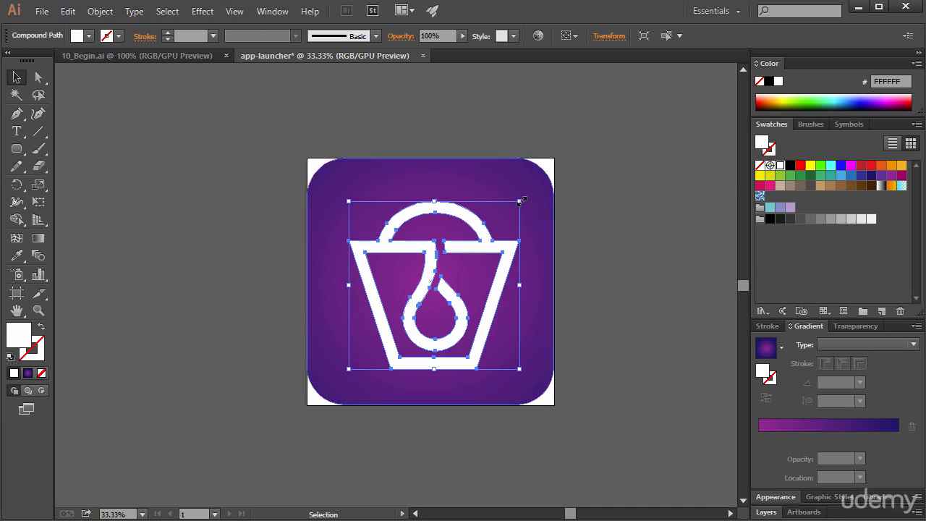
drag(522, 201, 513, 208)
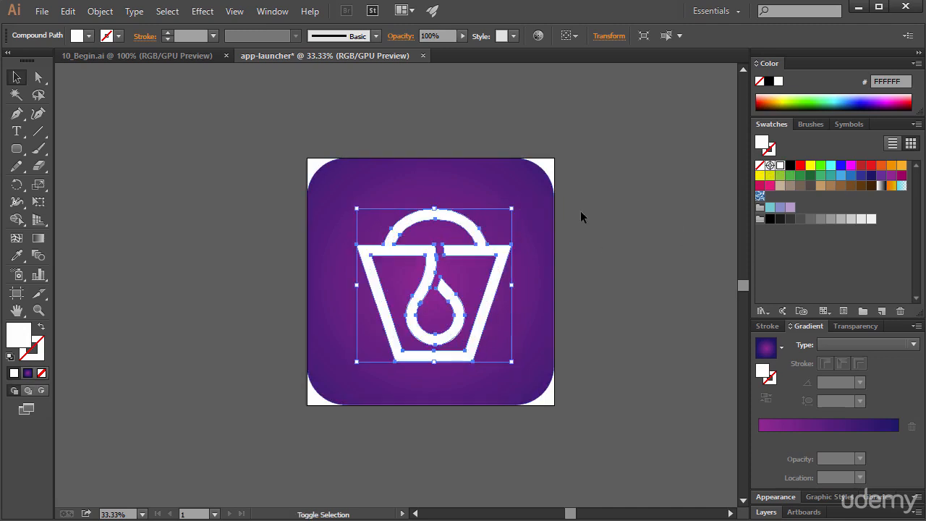
click(615, 208)
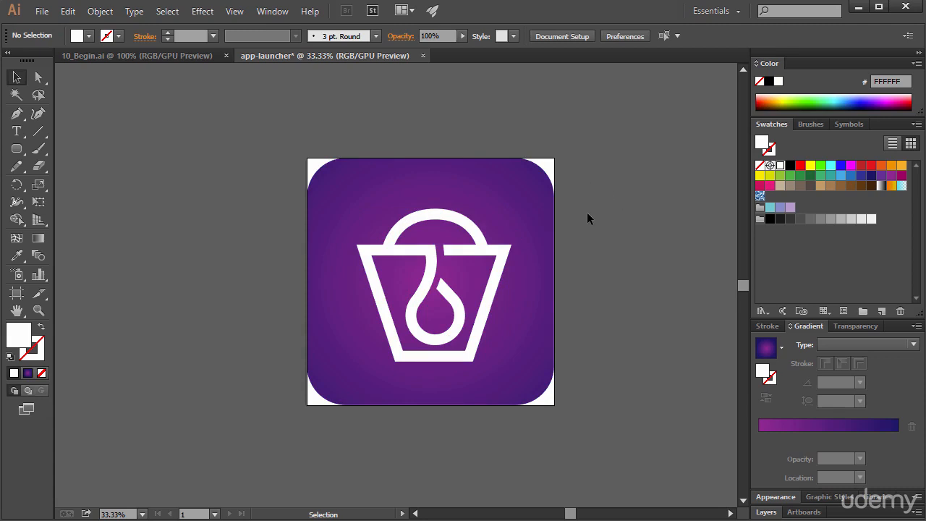
- Select the gradient background together with the white logo and copy them
key(ctrl+1)
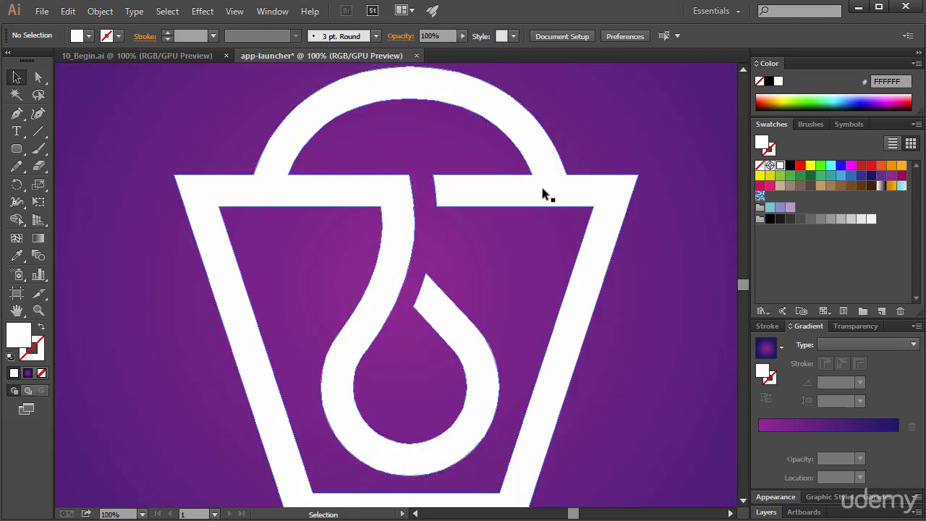
scroll(543, 190, down, 3)
scroll(564, 190, up, 2)
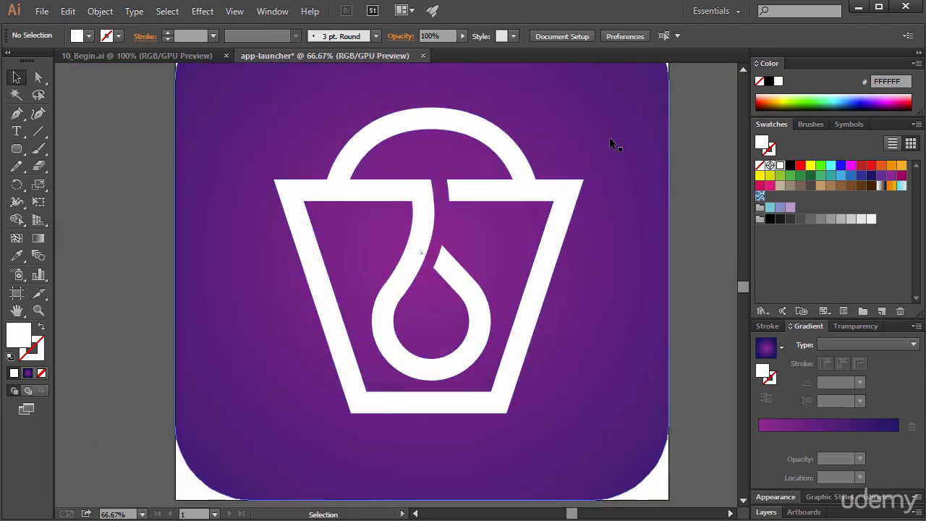
scroll(609, 151, down, 1)
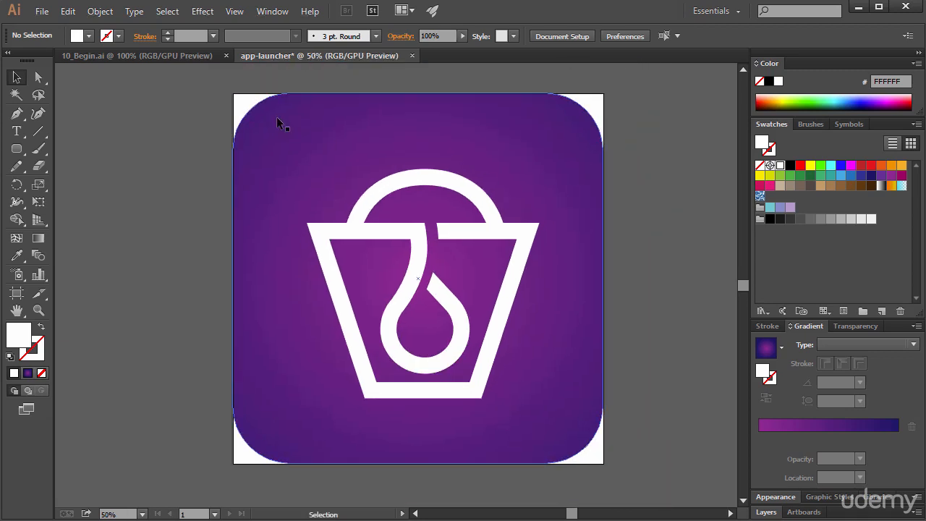
drag(283, 78, 650, 452)
key(a)
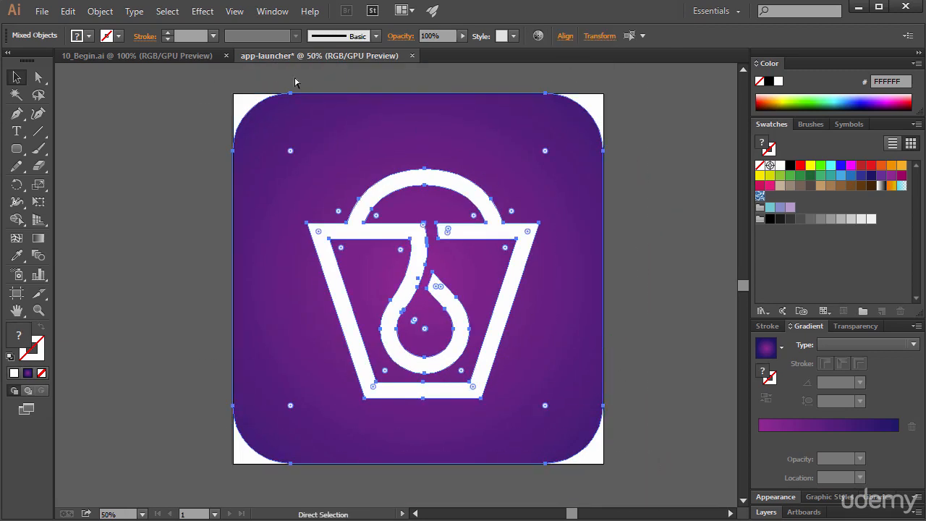
- Shrink the black logo in 10_Begin.ai near the artboard's left edge and paste the copied launcher icon into that document
click(177, 57)
scroll(409, 199, down, 2)
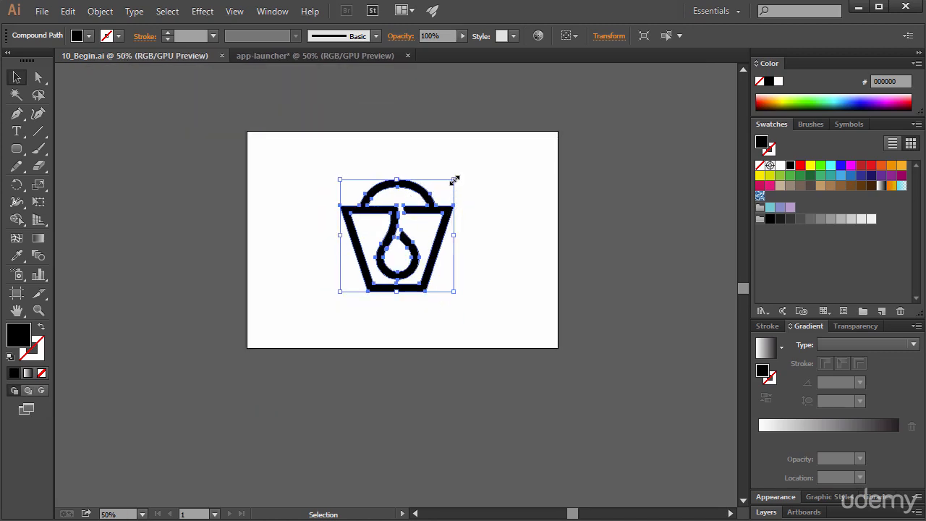
drag(454, 179, 271, 221)
click(398, 232)
key(ctrl+v)
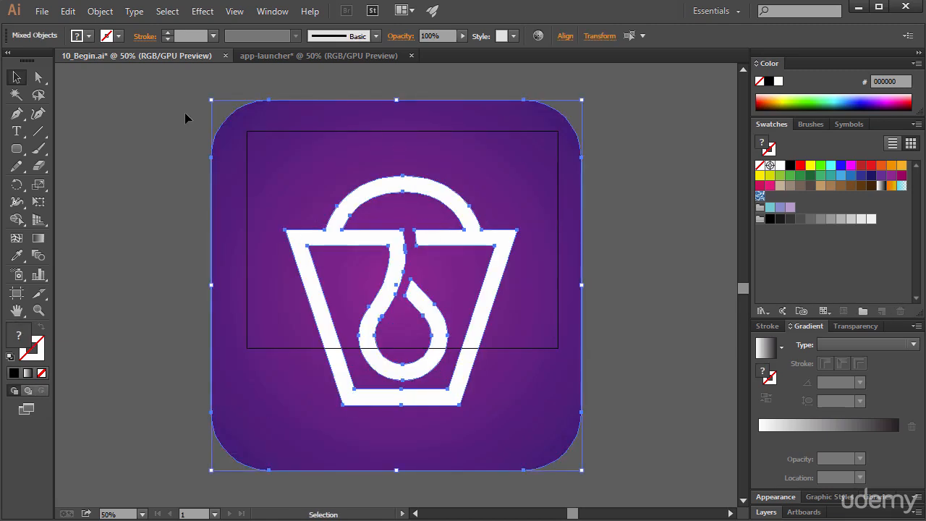
- Try to scale the pasted launcher icon down towards its lower-right corner, and undo the scaling
drag(326, 169, 460, 251)
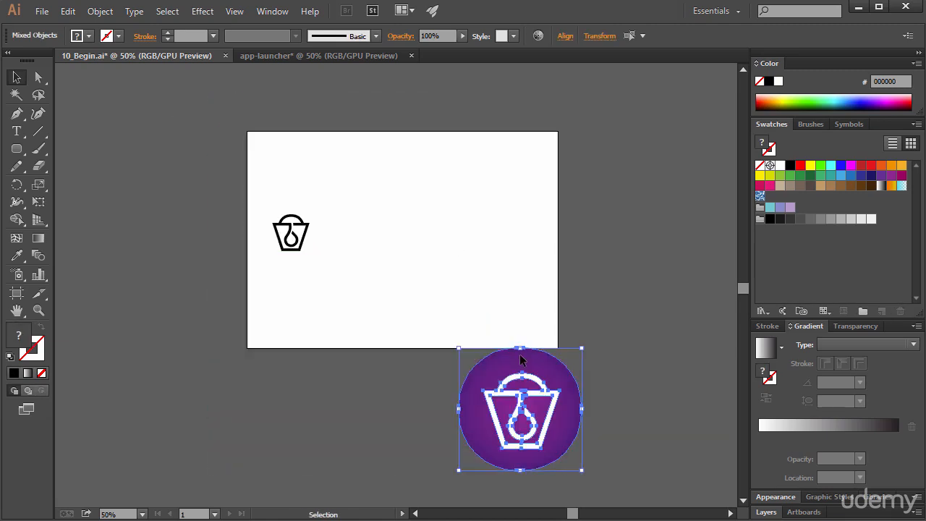
key(ctrl+z)
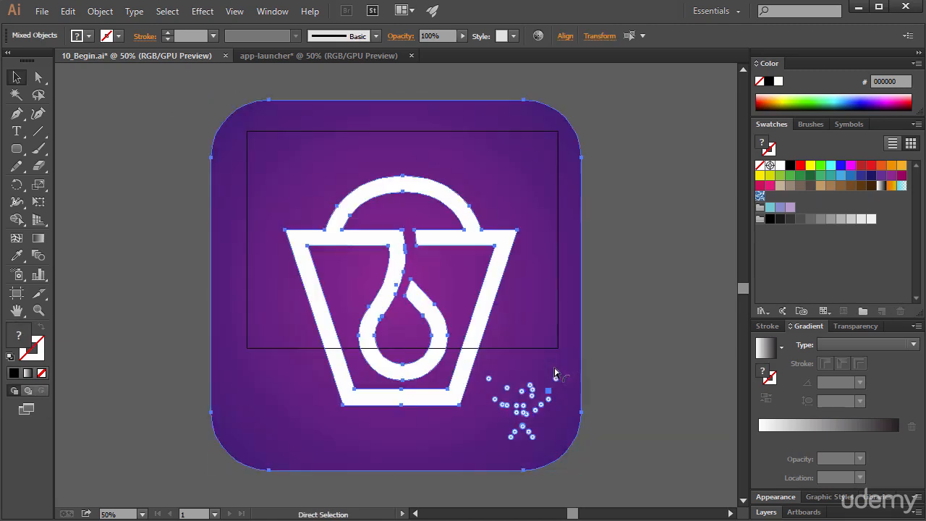
drag(214, 103, 460, 349)
key(ctrl+z)
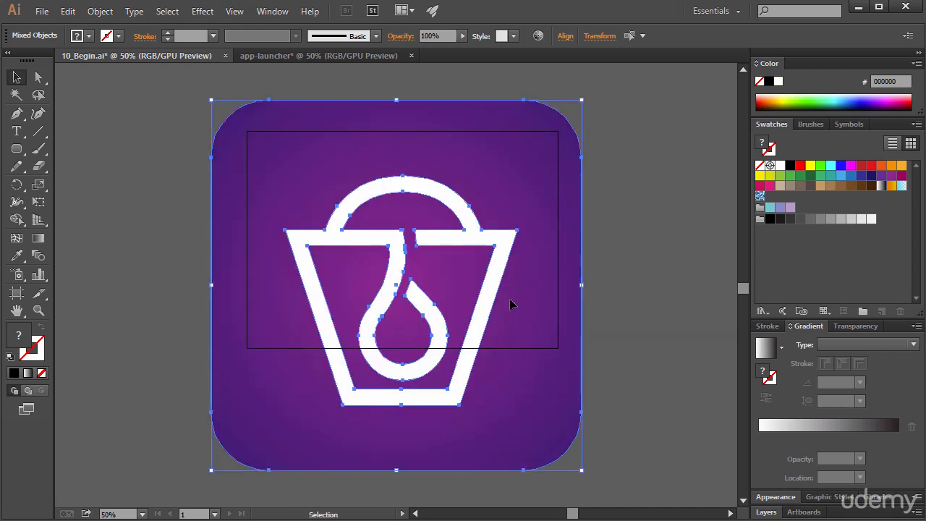
- Select only the icon's rounded-rectangle background and enable Scale Rectangle Corners in its transform options
click(618, 173)
click(536, 173)
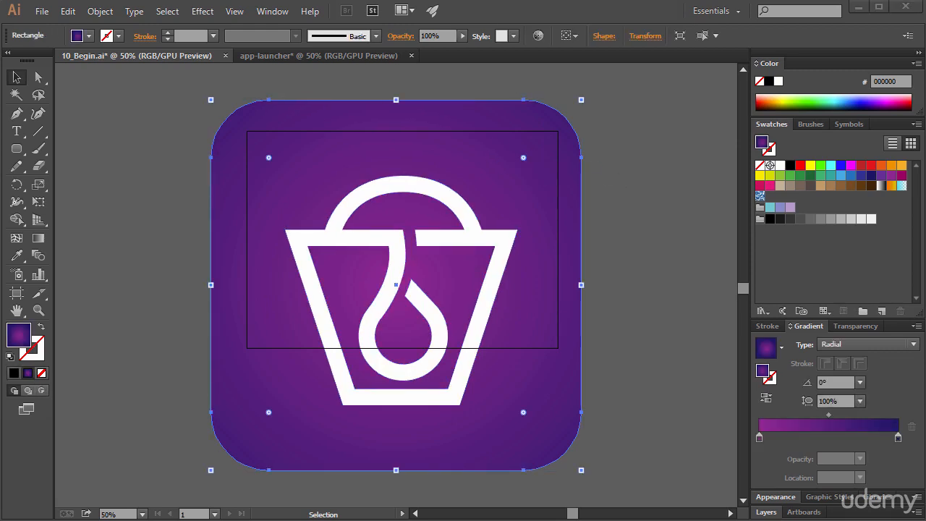
click(275, 11)
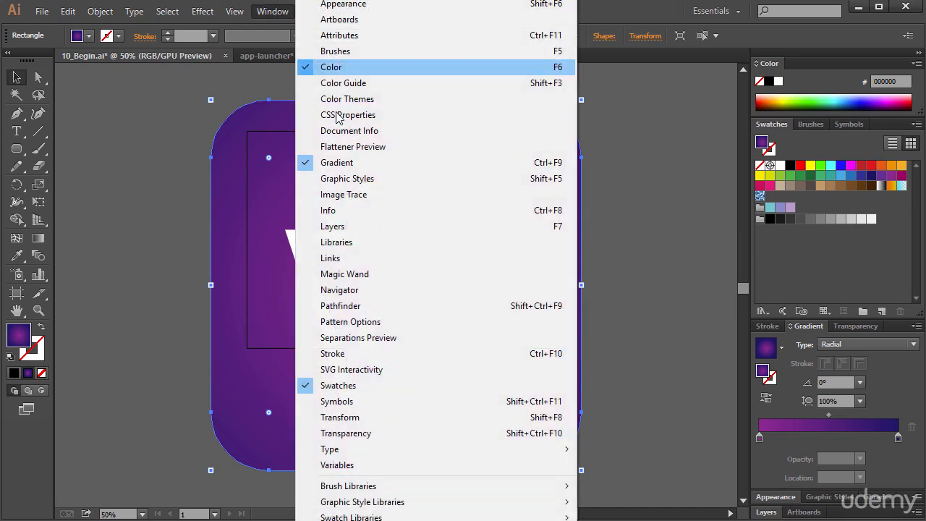
click(390, 418)
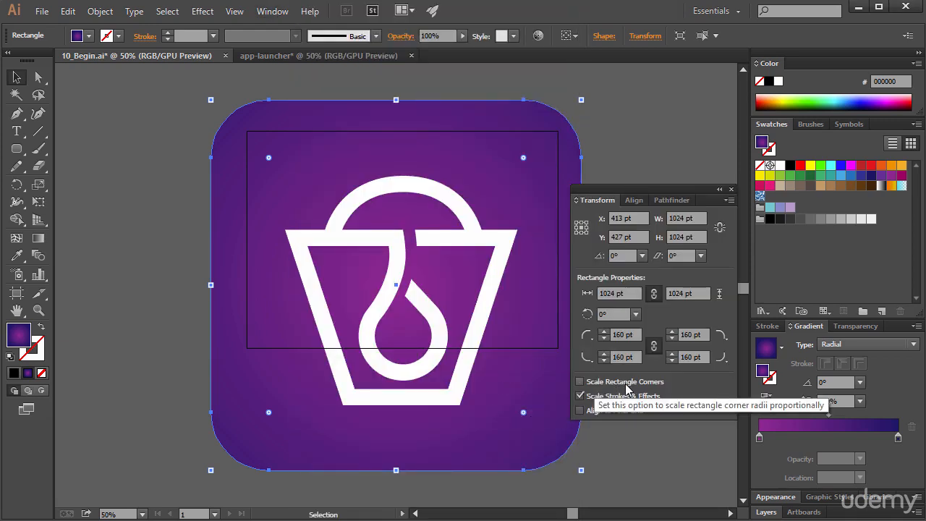
click(650, 383)
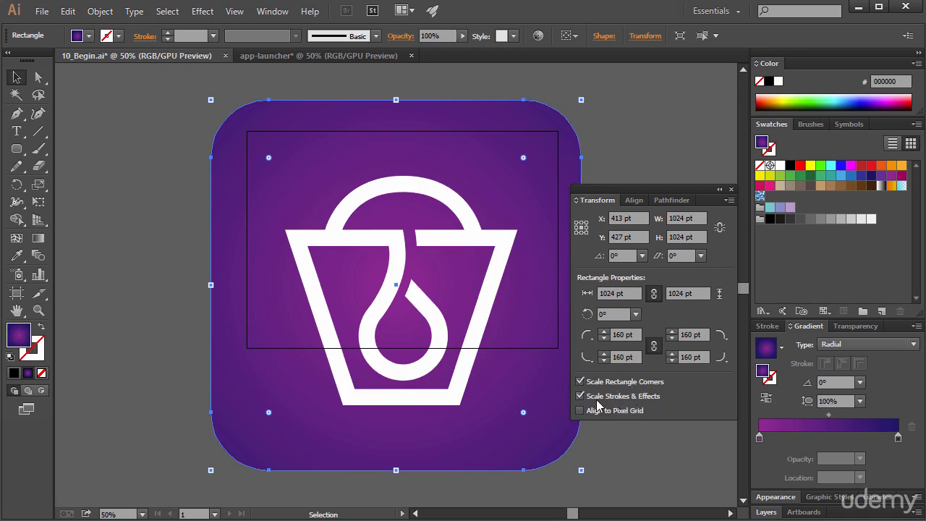
- Select the icon's background and logo together, scale them proportionally to about 221 pt square and place them on the artboard's right half
drag(582, 100, 252, 430)
shift+click(444, 384)
click(508, 388)
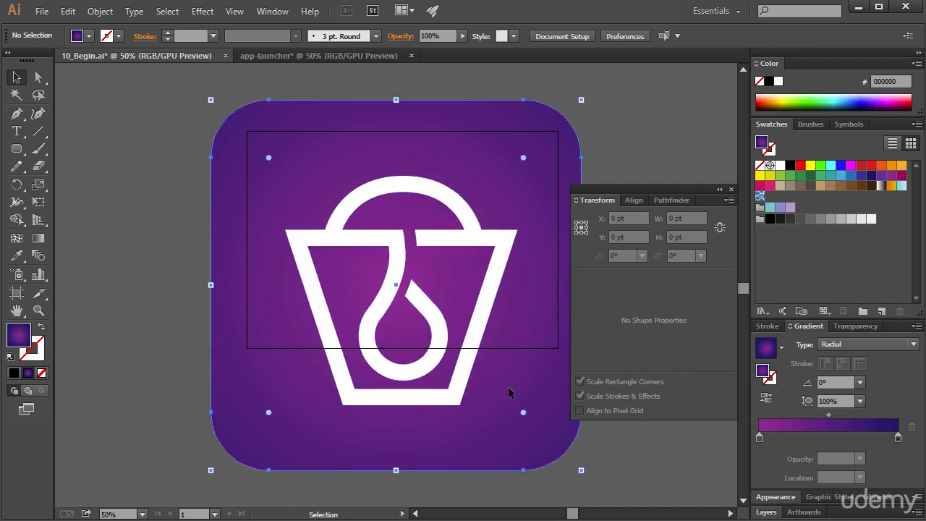
shift+click(487, 322)
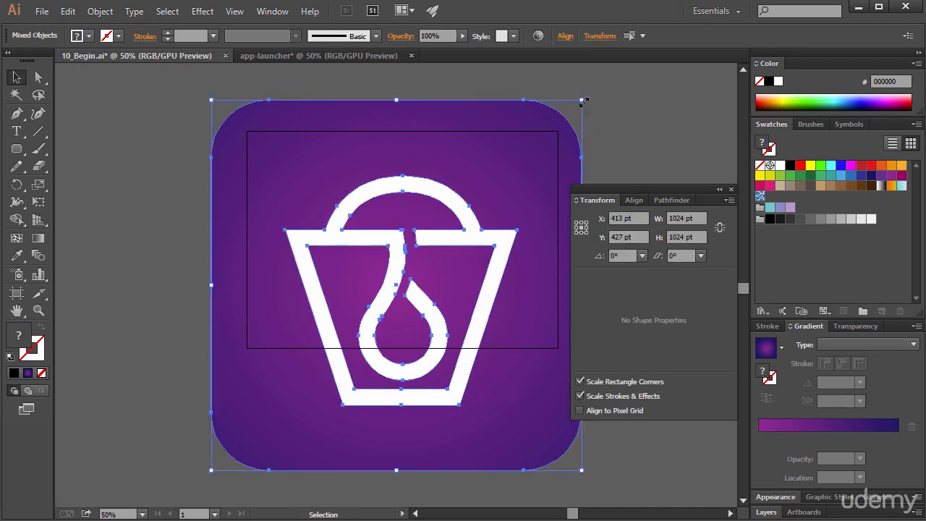
drag(583, 101, 485, 193)
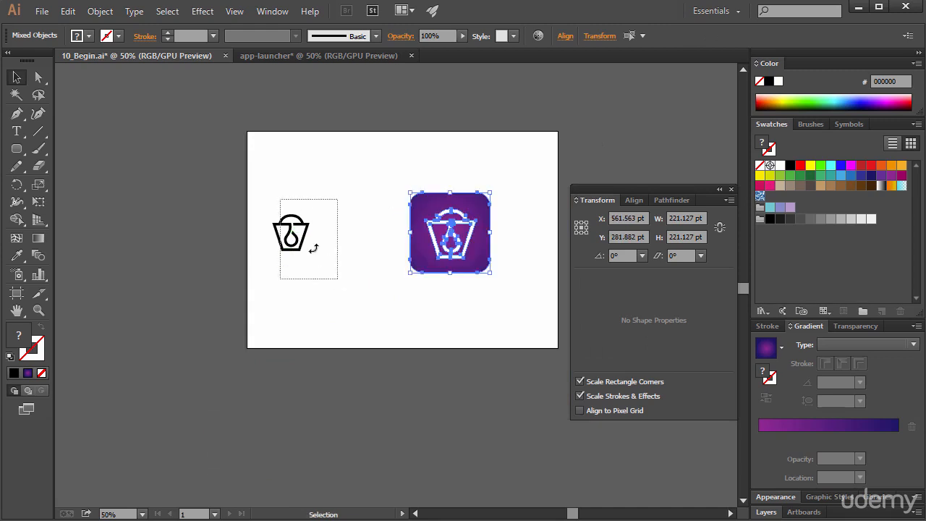
- Move the small black logo slightly to the right, closer to the launcher icon, and deselect it
click(297, 233)
drag(296, 233, 316, 233)
click(357, 165)
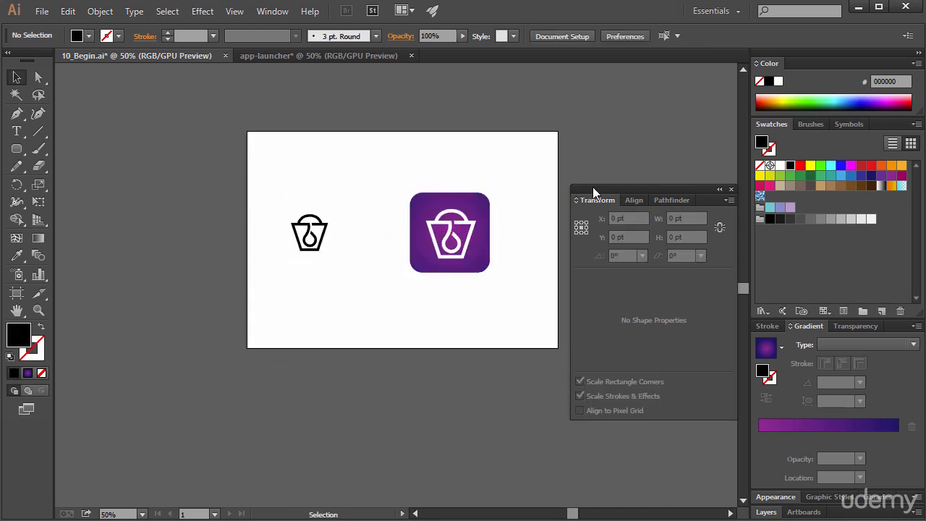
- Close the transform options and enlarge the whole launcher icon, background and logo together, proportionally towards its upper-right corner
click(730, 188)
key(ctrl+1)
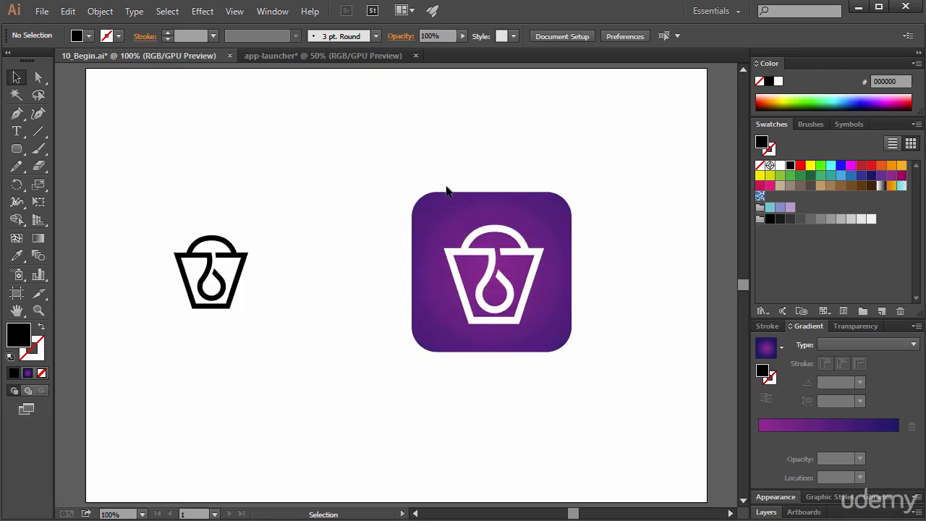
drag(328, 161, 561, 370)
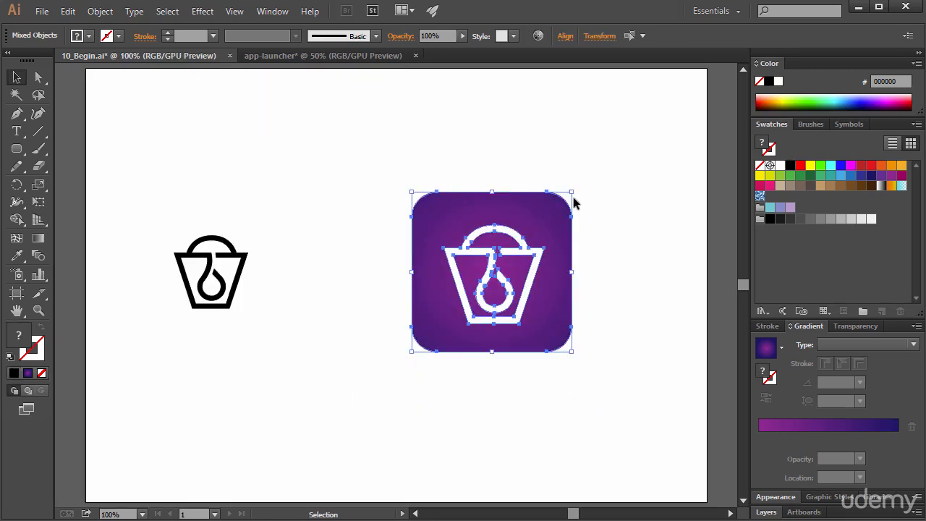
drag(572, 191, 620, 144)
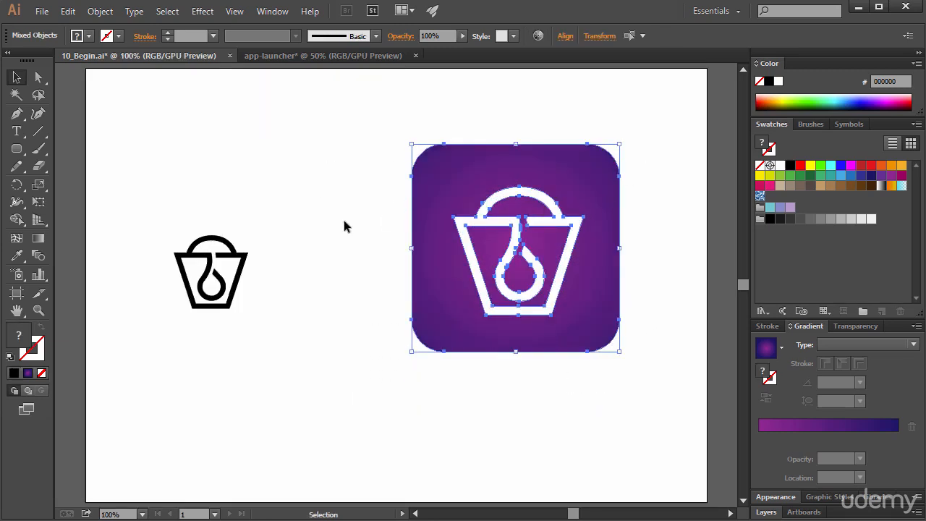
- Move the black logo up and to the right so it sits nearly level with the enlarged launcher icon
click(243, 262)
drag(246, 267, 270, 245)
click(364, 251)
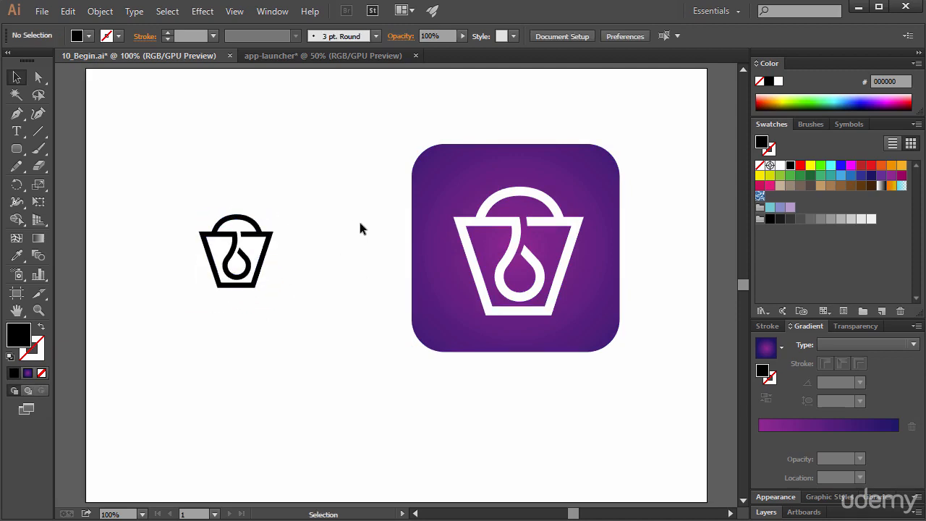
- Save the launcher icon document as app-launcher.ai in the Illustrator folder with the default options, and return to 10_Begin.ai
click(277, 56)
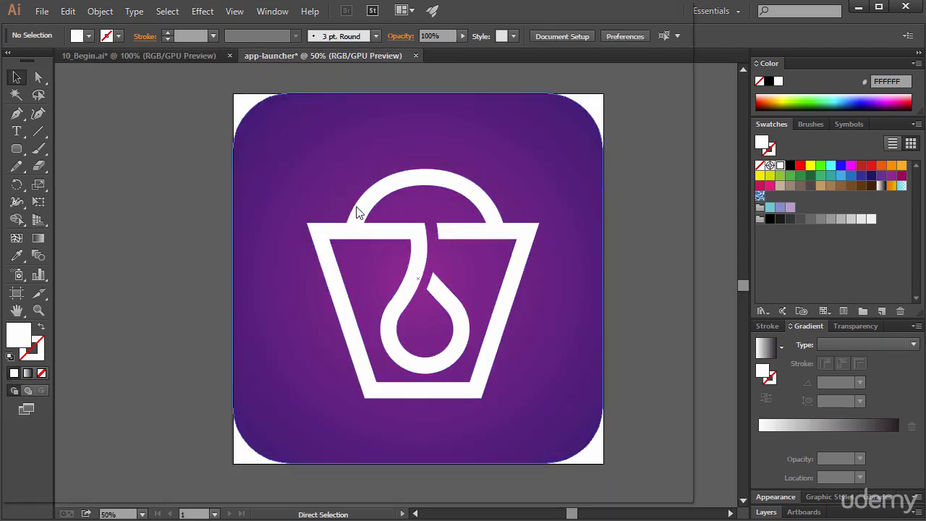
key(ctrl+shift+s)
click(570, 477)
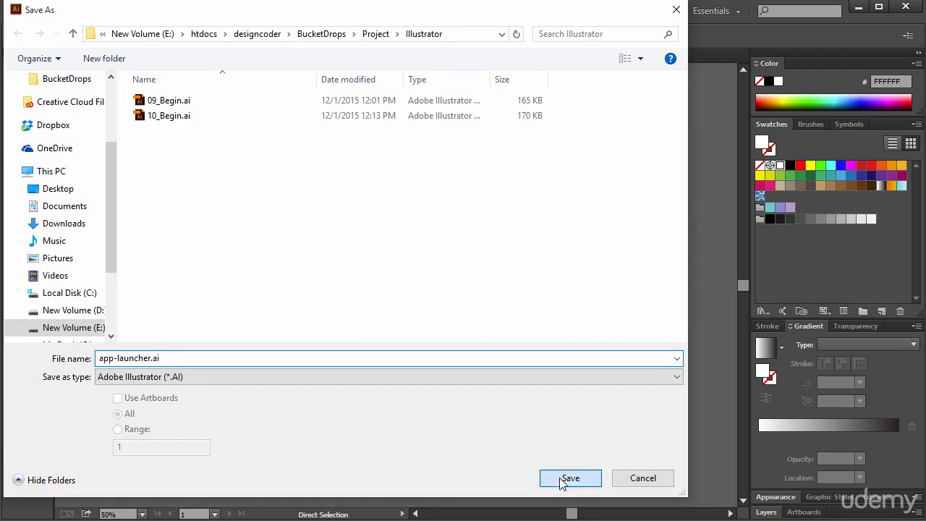
click(368, 362)
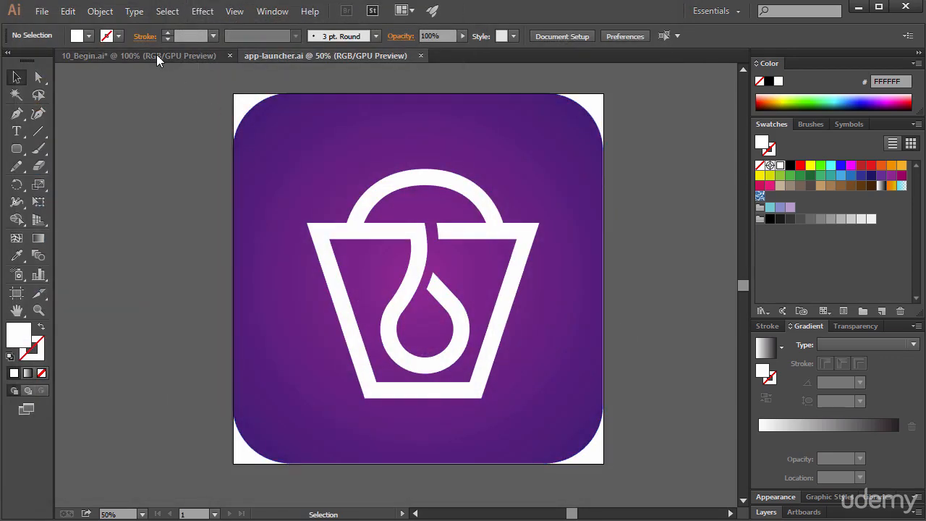
click(156, 55)
drag(350, 190, 377, 280)
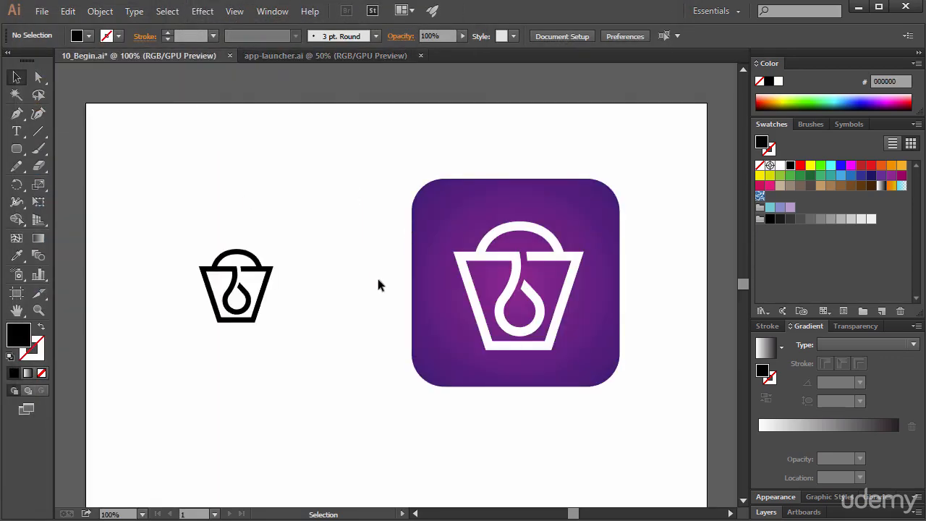